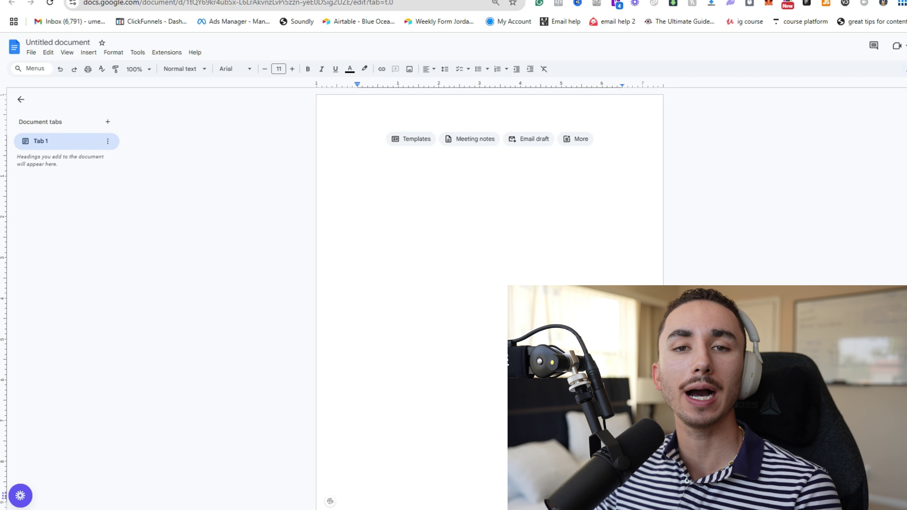
# Switch to the Snailax neck massager's Amazon reviews and expand the full text of the "Absolutely love this massager" review.
pyautogui.click(393, 0)
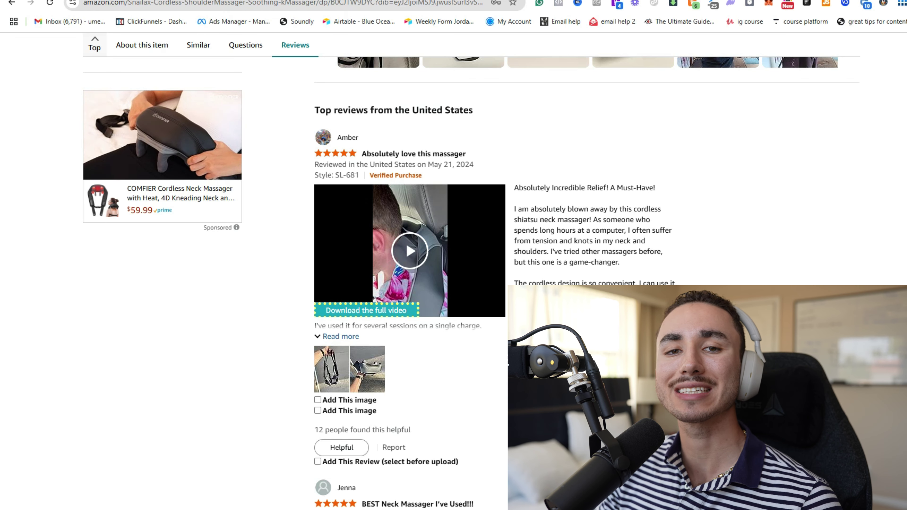
pyautogui.scroll(-1, 471, 283)
pyautogui.scroll(-1, 409, 250)
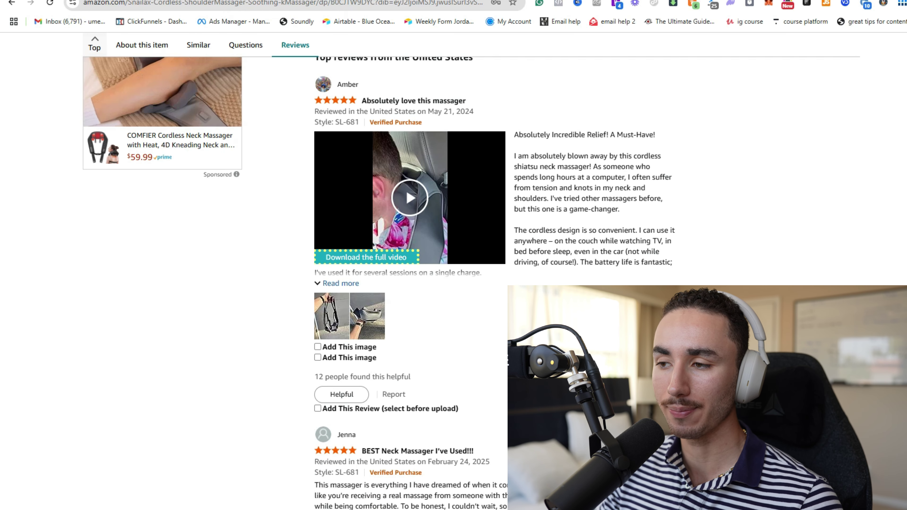
pyautogui.click(341, 283)
# Examine the expanded review for customer language about massage intensity, deep tissue treatment and neck tension from long computer hours.
pyautogui.moveTo(639, 230); pyautogui.dragTo(482, 273)
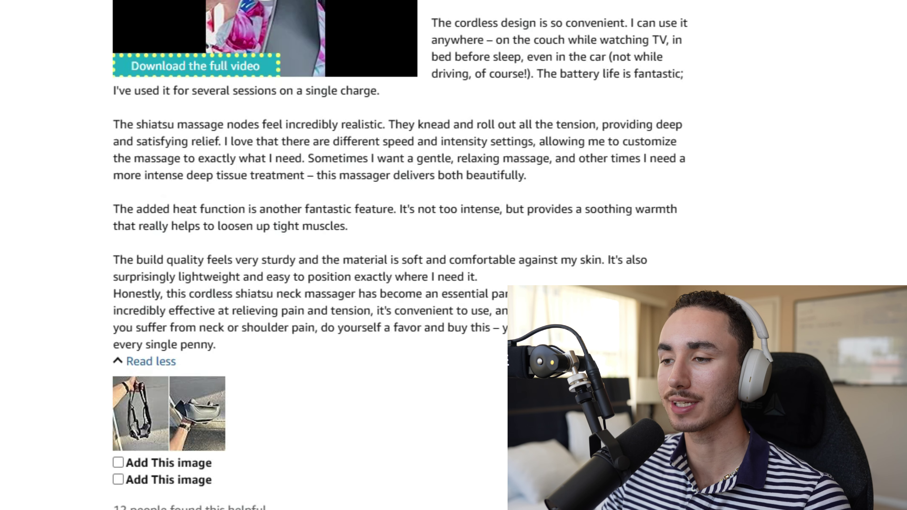
pyautogui.moveTo(482, 158); pyautogui.dragTo(523, 175)
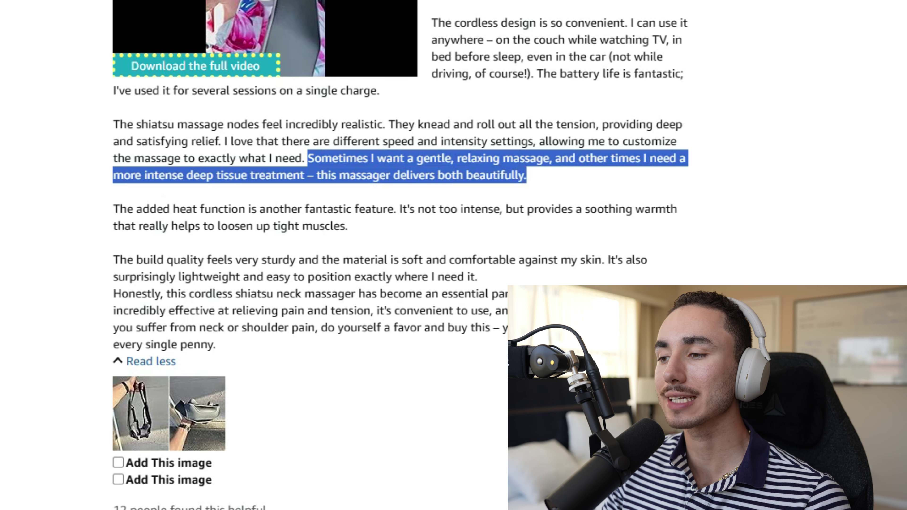
pyautogui.click(527, 176)
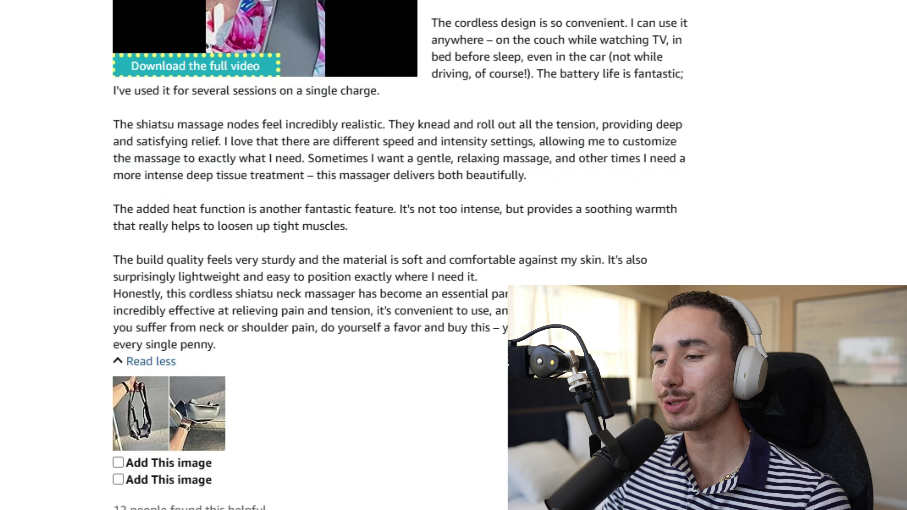
pyautogui.moveTo(178, 175); pyautogui.dragTo(474, 175)
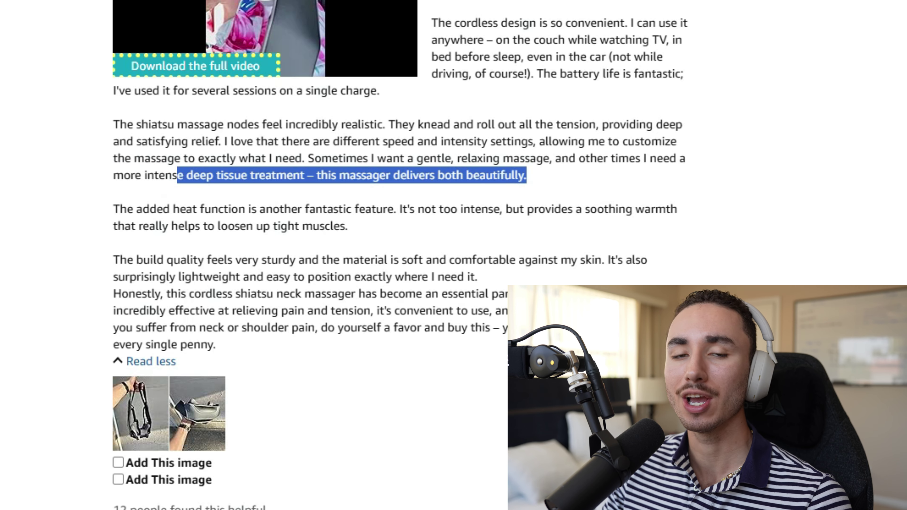
pyautogui.moveTo(536, 124); pyautogui.dragTo(588, 155)
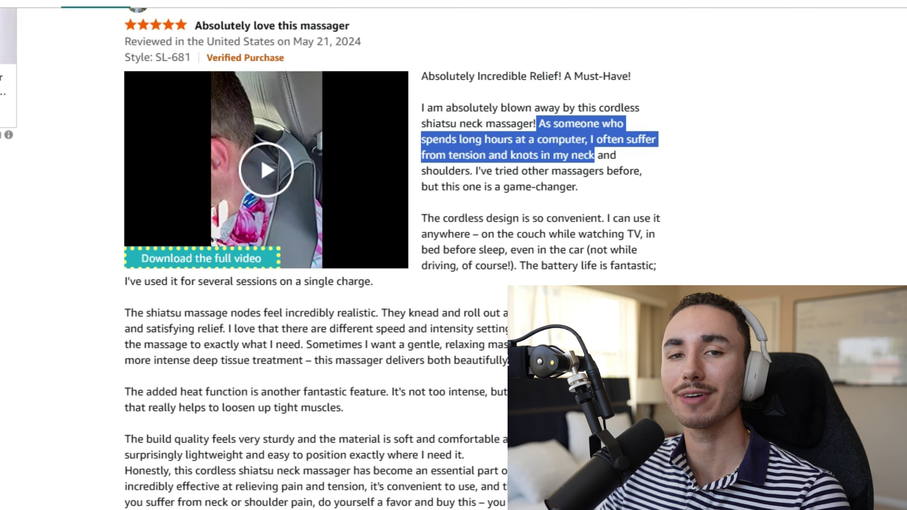
# Switch to the Neck & Shoulder Massager Doc in Google Docs and read through the collected customer reviews.
pyautogui.scroll(-3, 330, 250)
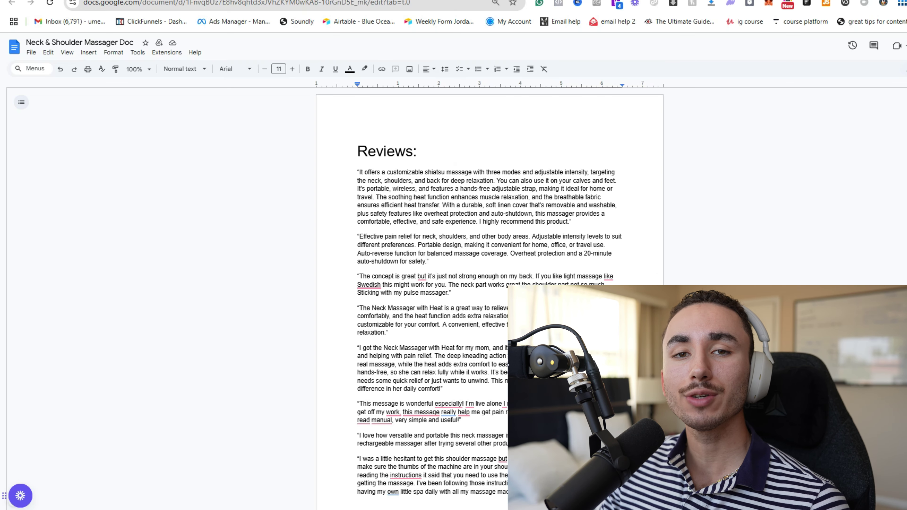
pyautogui.scroll(-15, 490, 293)
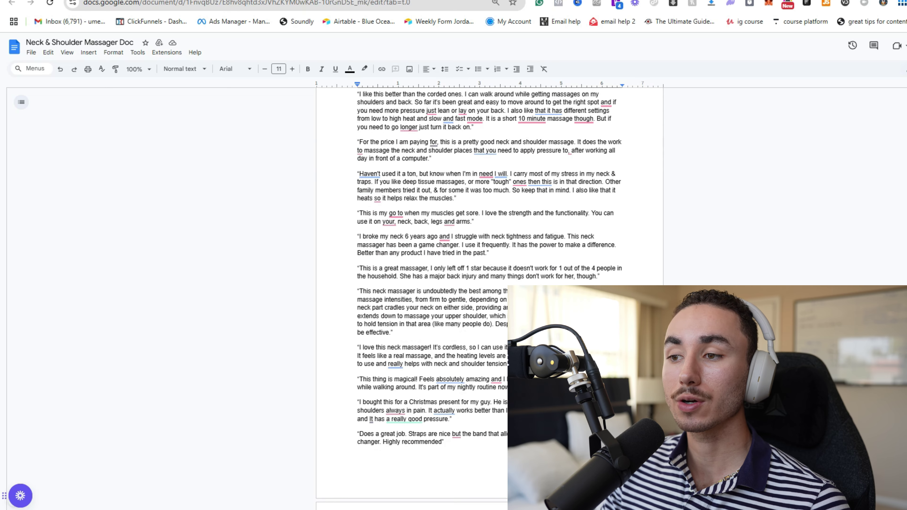
pyautogui.scroll(-10, 489, 293)
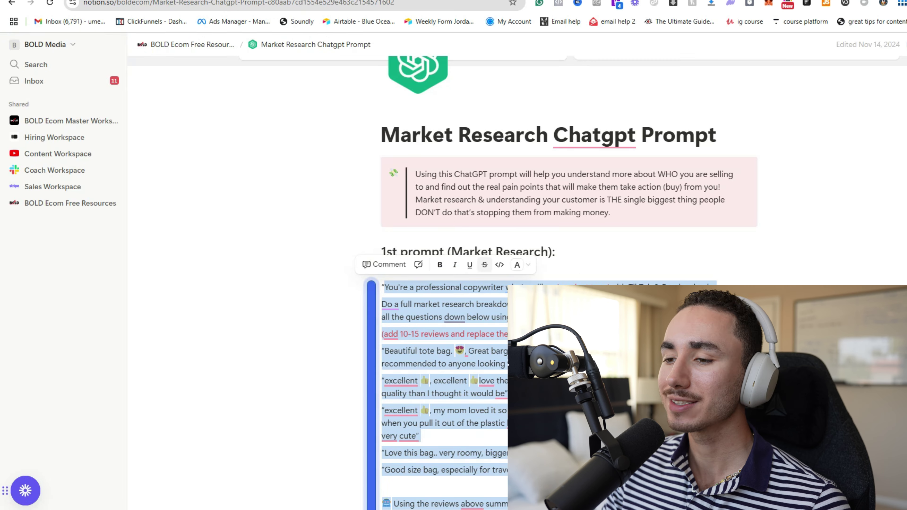
# Copy the Notion page's first market research prompt into ChatGPT with the massager reviews added, and choose Deep research.
pyautogui.click(541, 377)
pyautogui.scroll(-5, 568, 250)
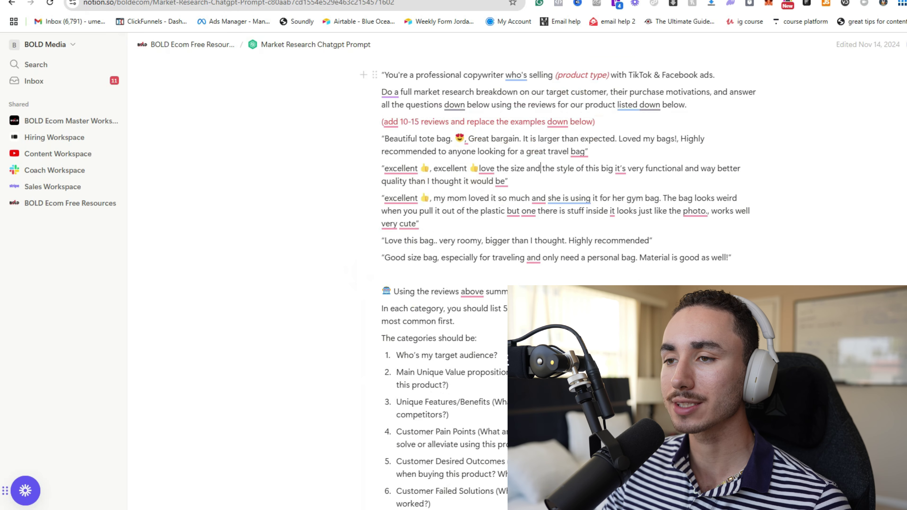
pyautogui.hotkey('ctrl', 'a')
pyautogui.scroll(-15, 568, 250)
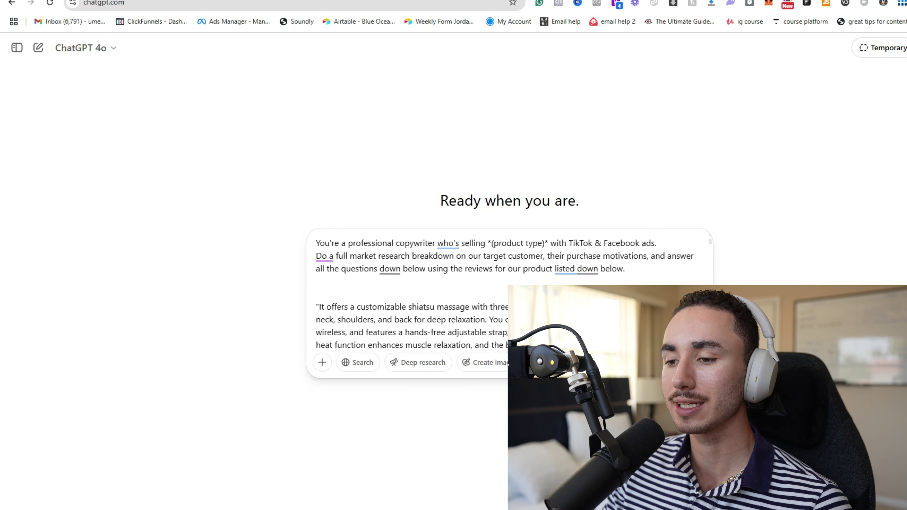
pyautogui.click(418, 362)
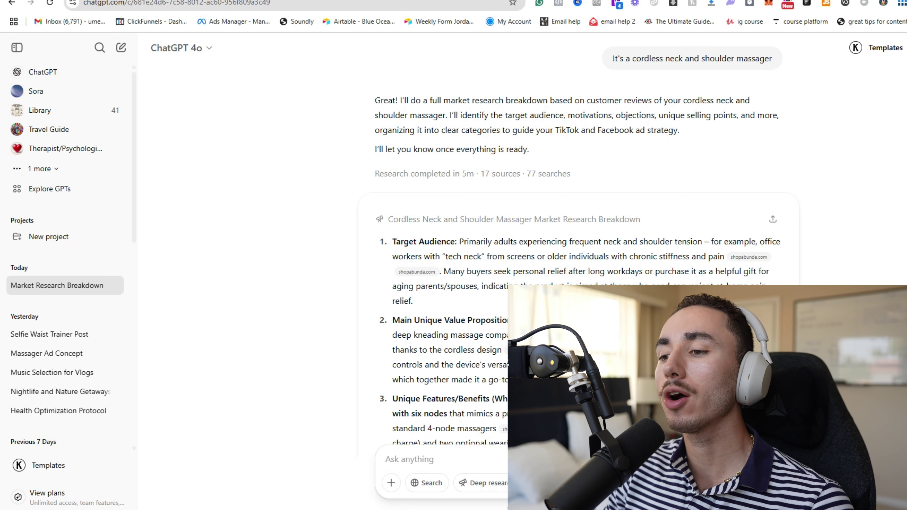
# Examine the target audience and value proposition sections of the massager market research breakdown.
pyautogui.scroll(-3, 579, 250)
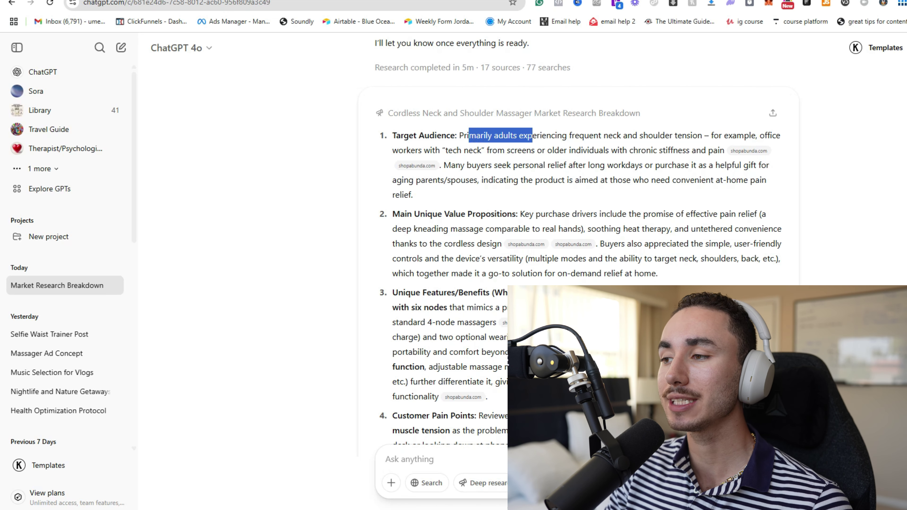
pyautogui.moveTo(674, 135); pyautogui.dragTo(514, 150)
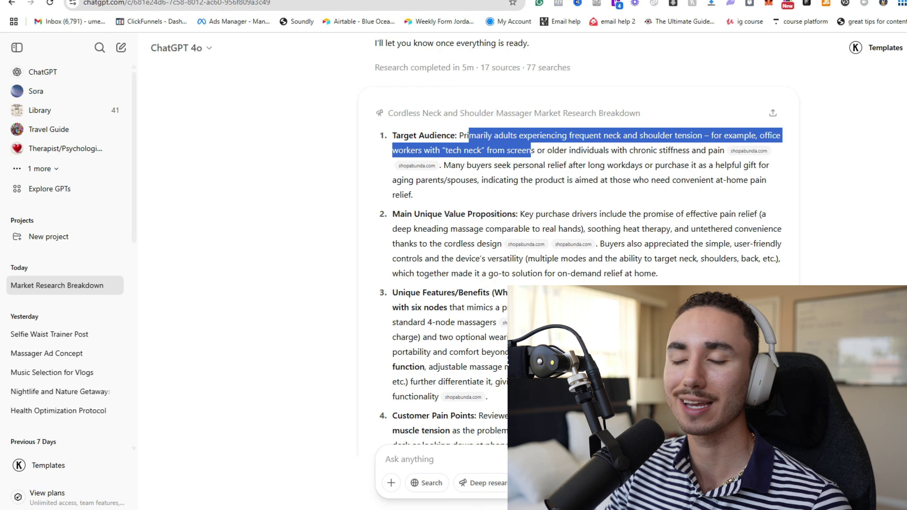
pyautogui.scroll(-6, 586, 250)
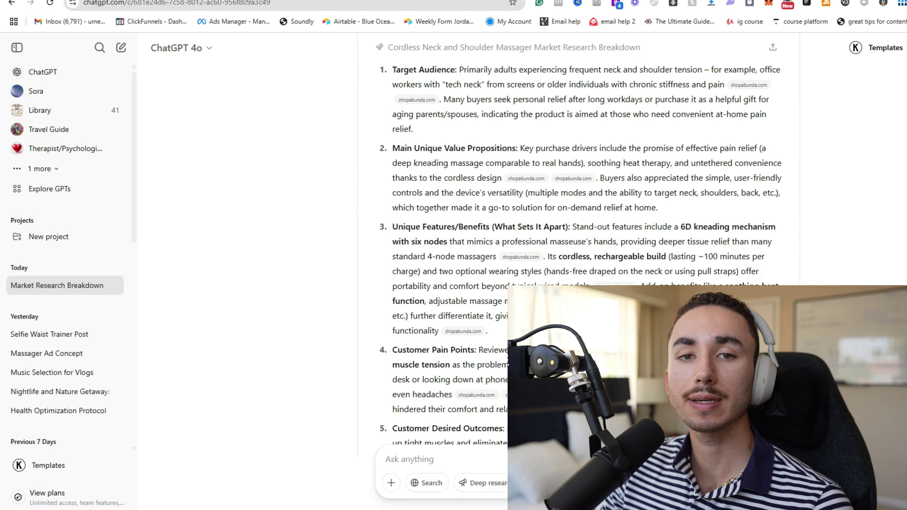
pyautogui.scroll(5, 586, 250)
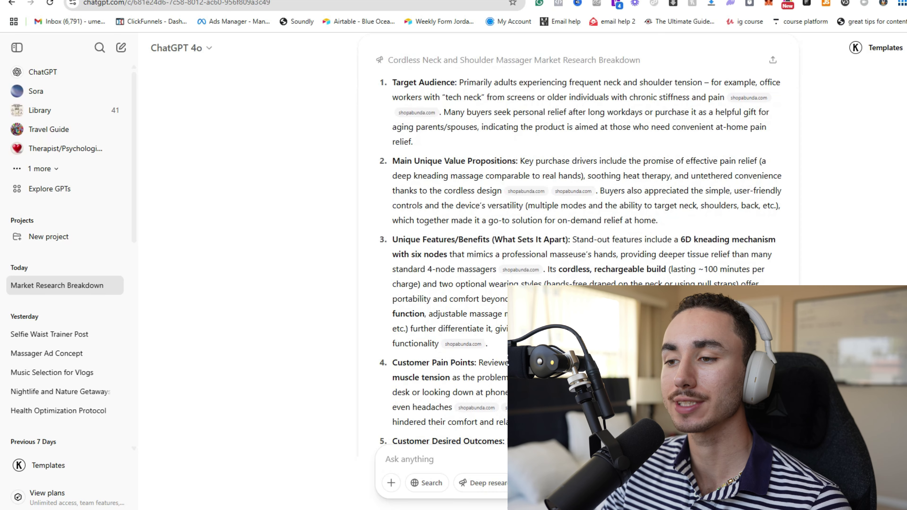
# Read the rest of the market research report through the video ad concepts, and open its export options.
pyautogui.scroll(-9, 586, 250)
pyautogui.scroll(-20, 586, 250)
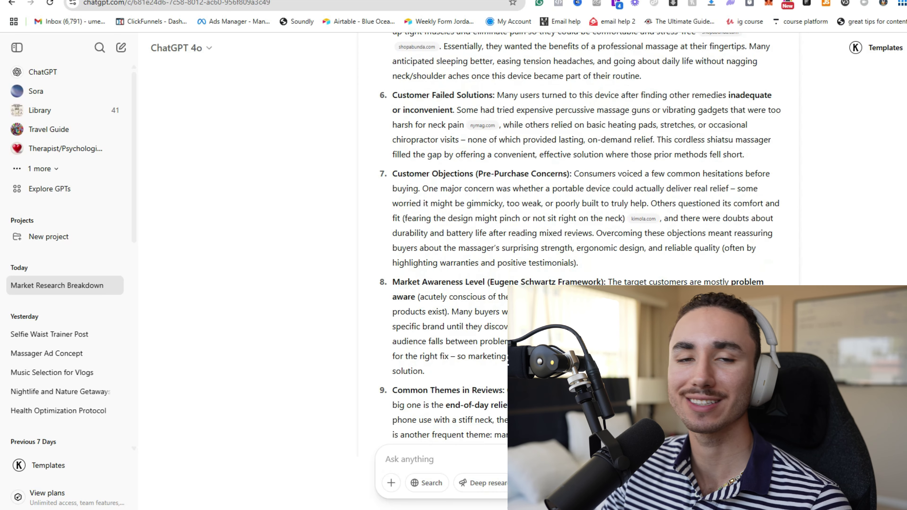
pyautogui.scroll(-4, 586, 250)
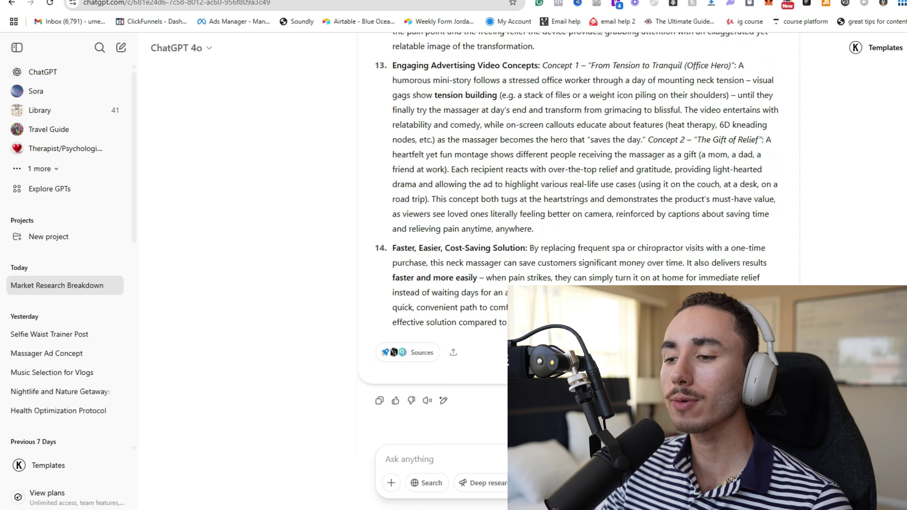
pyautogui.click(453, 353)
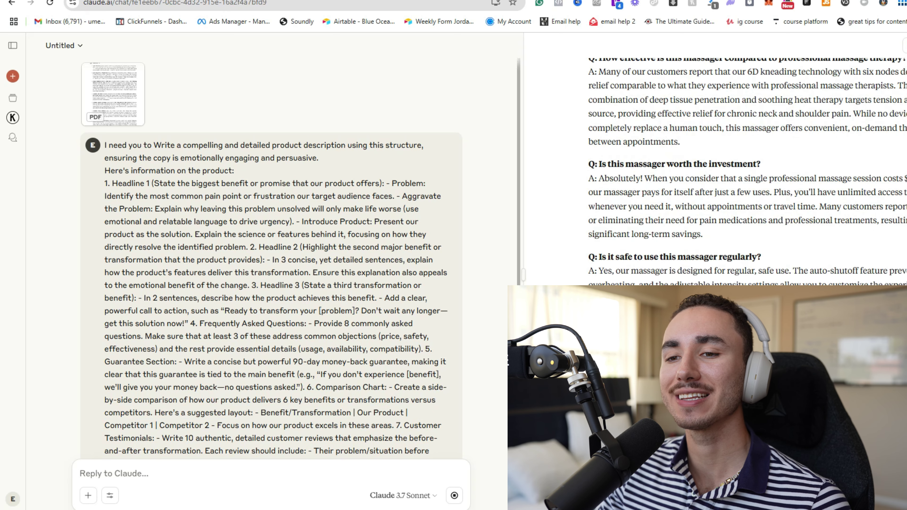
# In Claude, examine the product description prompt's structure, covering the headlines, FAQ, guarantee, comparison chart and 10 customer testimonials.
pyautogui.moveTo(112, 182); pyautogui.dragTo(224, 285)
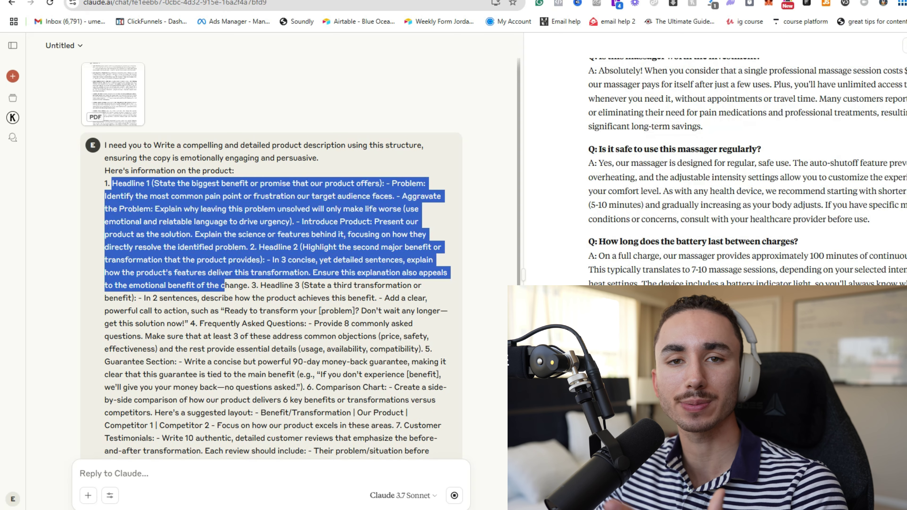
pyautogui.click(224, 285)
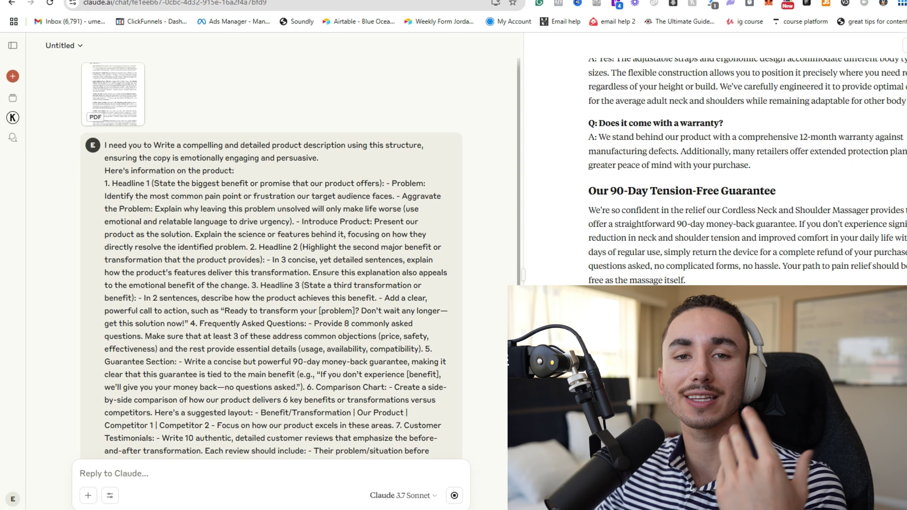
pyautogui.scroll(-3, 271, 250)
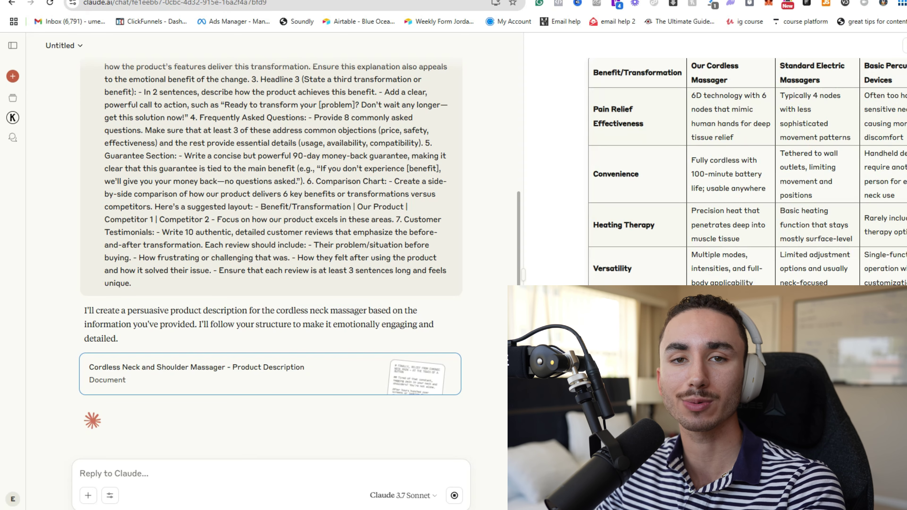
pyautogui.moveTo(201, 118); pyautogui.dragTo(260, 181)
pyautogui.click(260, 181)
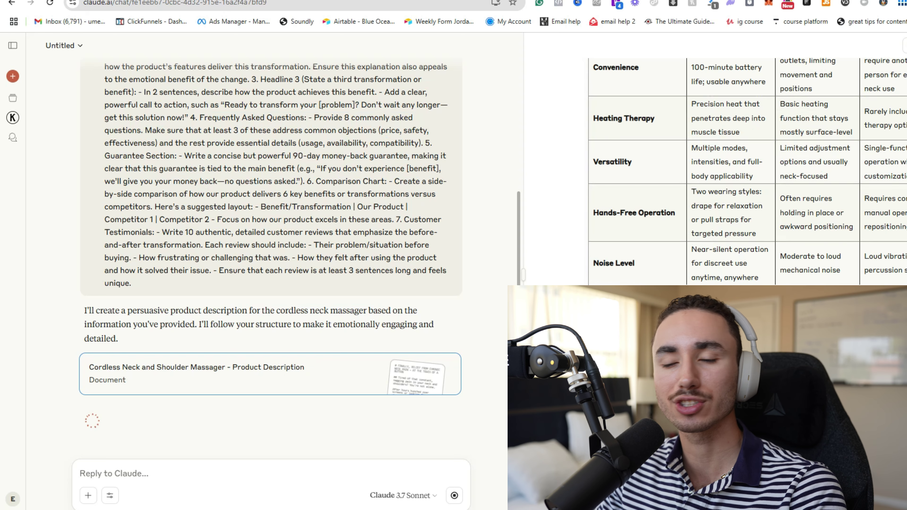
pyautogui.moveTo(169, 232); pyautogui.dragTo(318, 270)
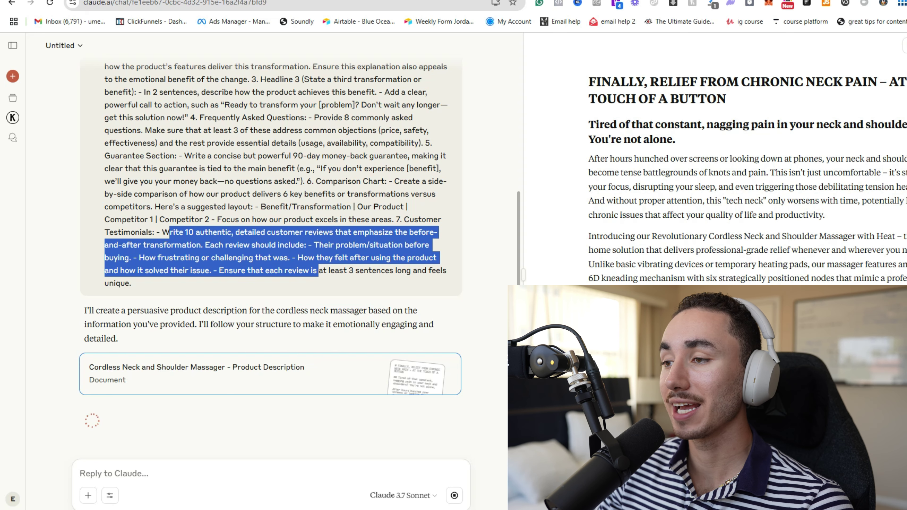
# Examine the opening copy and main headline of the generated massager product description.
pyautogui.moveTo(589, 82); pyautogui.dragTo(678, 297)
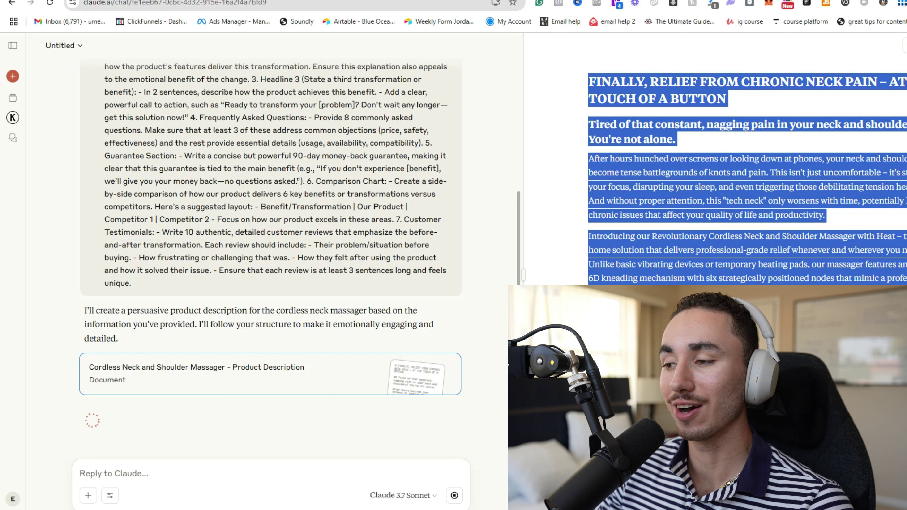
pyautogui.click(679, 297)
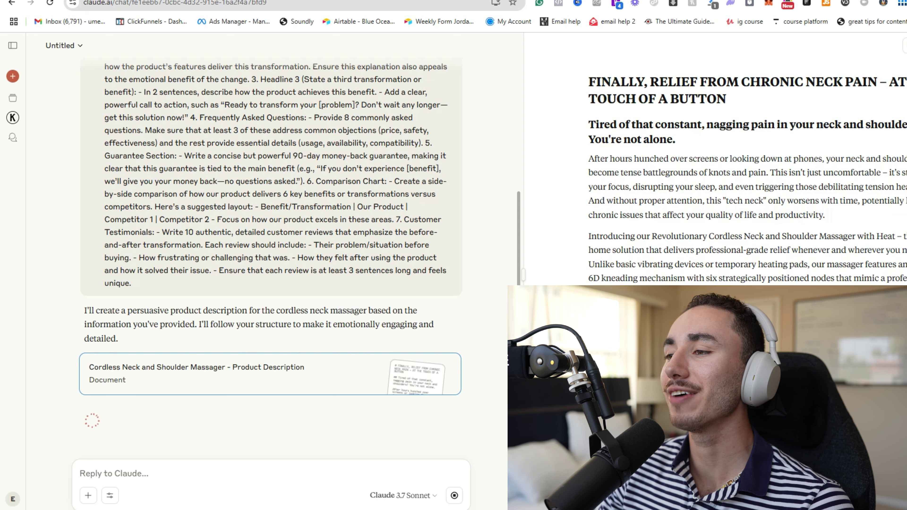
pyautogui.moveTo(649, 81); pyautogui.dragTo(716, 99)
pyautogui.click(728, 100)
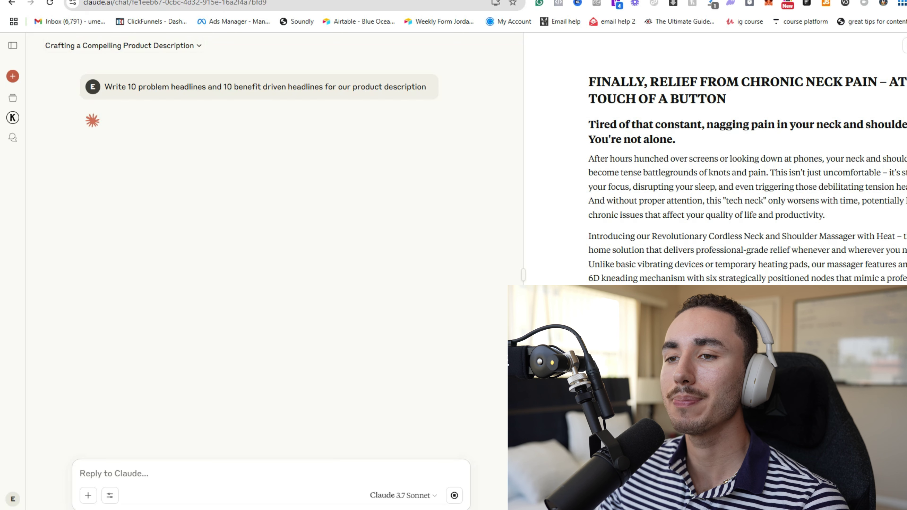
# Examine the request for 10 problem and 10 benefit-driven headlines, and read the first benefit-driven headline about professional massage relief at home.
pyautogui.moveTo(232, 87); pyautogui.dragTo(365, 86)
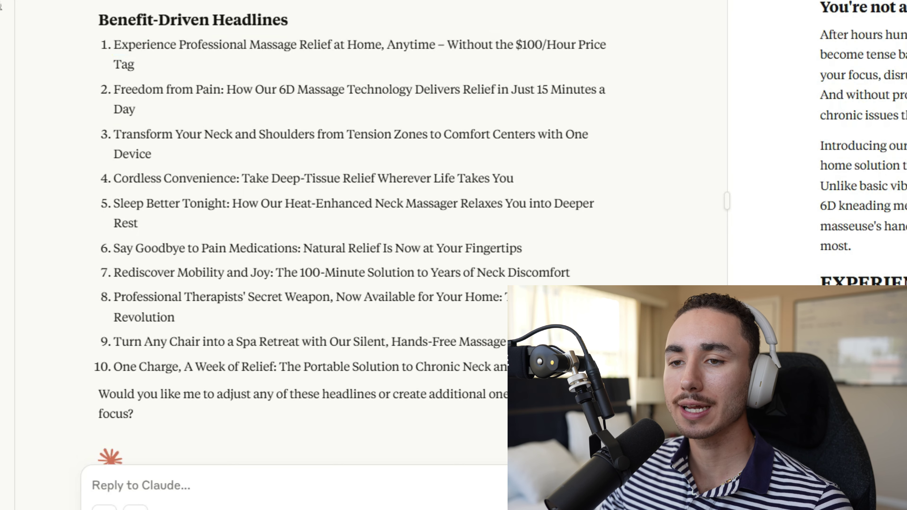
pyautogui.moveTo(101, 163); pyautogui.dragTo(210, 163)
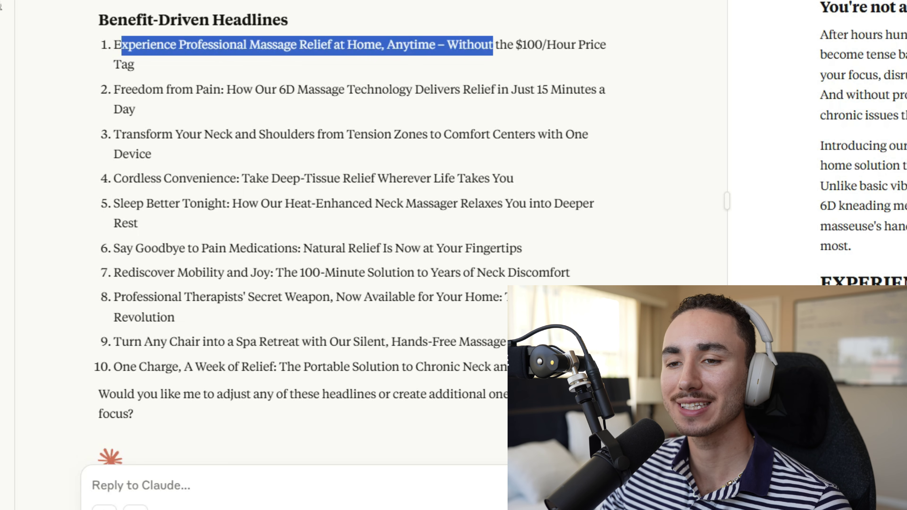
pyautogui.moveTo(493, 45); pyautogui.dragTo(135, 65)
pyautogui.click(135, 65)
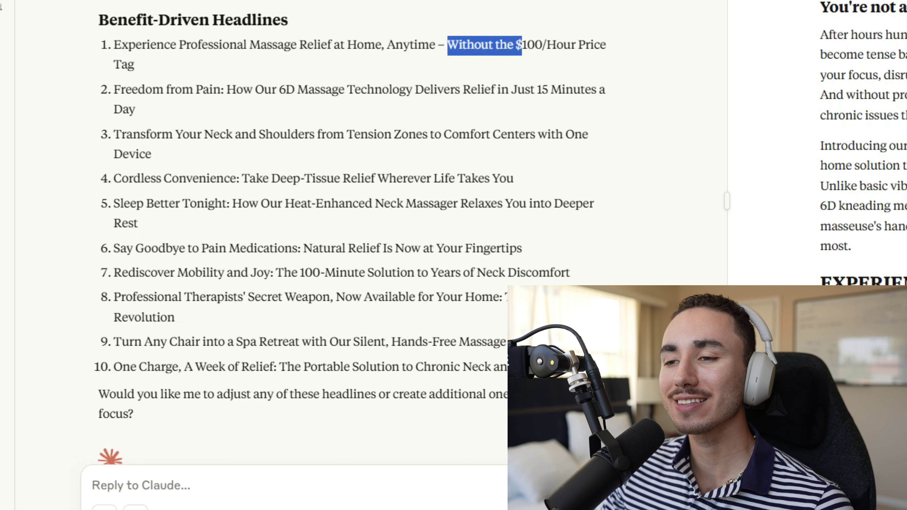
pyautogui.moveTo(522, 45); pyautogui.dragTo(135, 65)
pyautogui.click(134, 65)
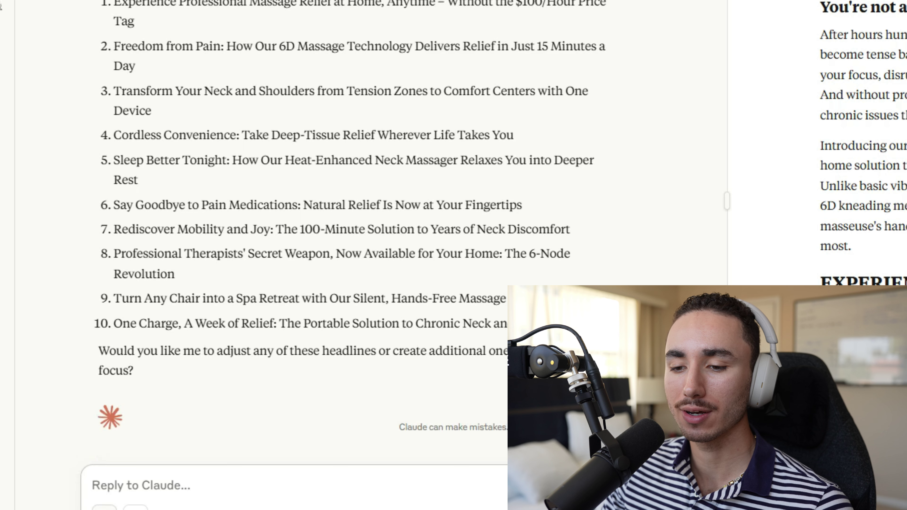
pyautogui.write('claude')
pyautogui.press('BackSpace')
pyautogui.press('BackSpace')
pyautogui.press('BackSpace')
pyautogui.press('BackSpace')
pyautogui.press('BackSpace')
pyautogui.press('BackSpace')
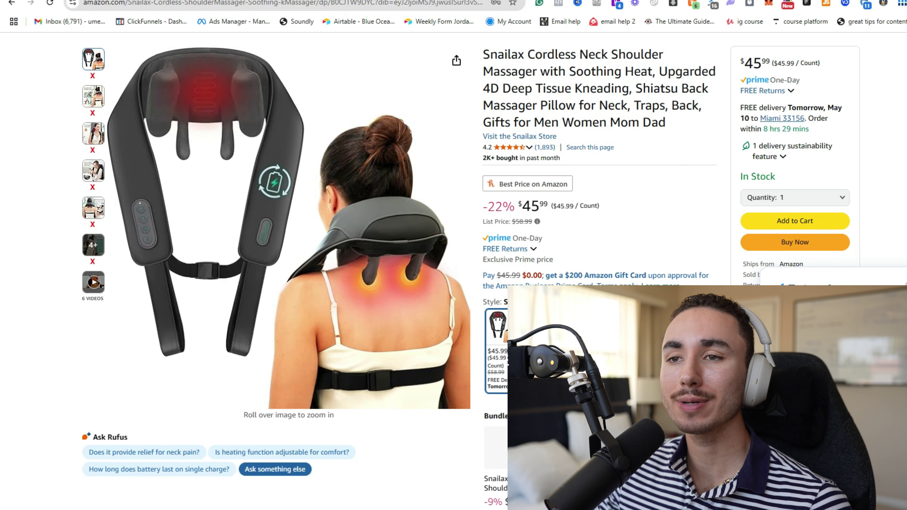
# Copy the Snailax massager's Amazon product link and switch to Atlas: AI Store Builder in Shopify to use it.
pyautogui.hotkey('ctrl', 'l')
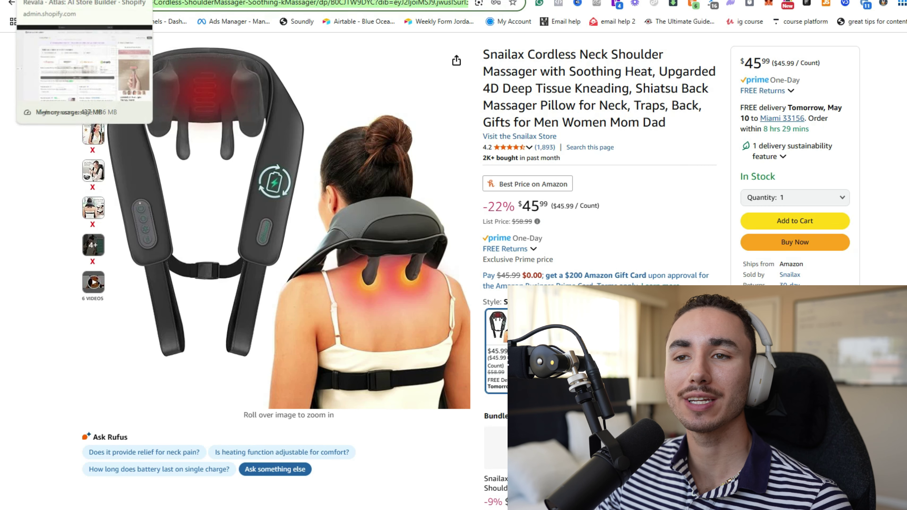
pyautogui.click(36, 0)
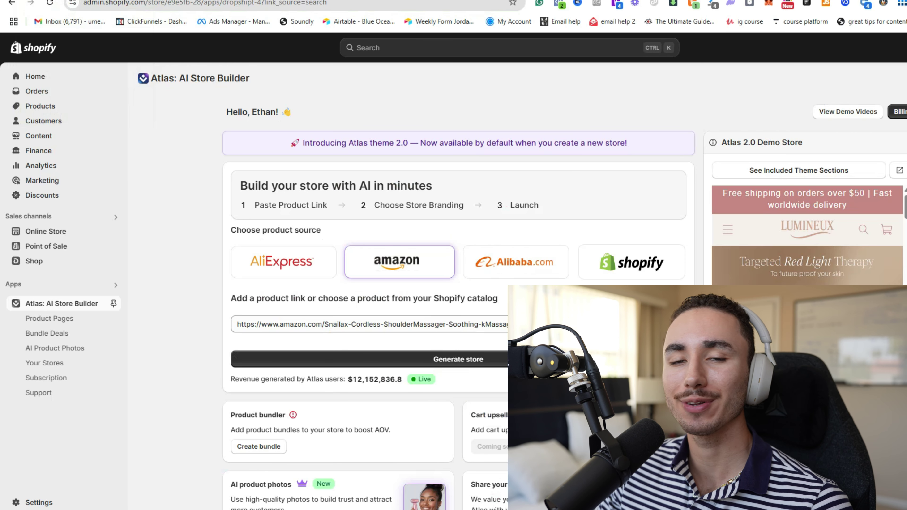
# Generate the store from the Amazon product link with the light blue Cool Glacier colour preset, and launch it by approving the 10-credit charge.
pyautogui.tripleClick(414, 324)
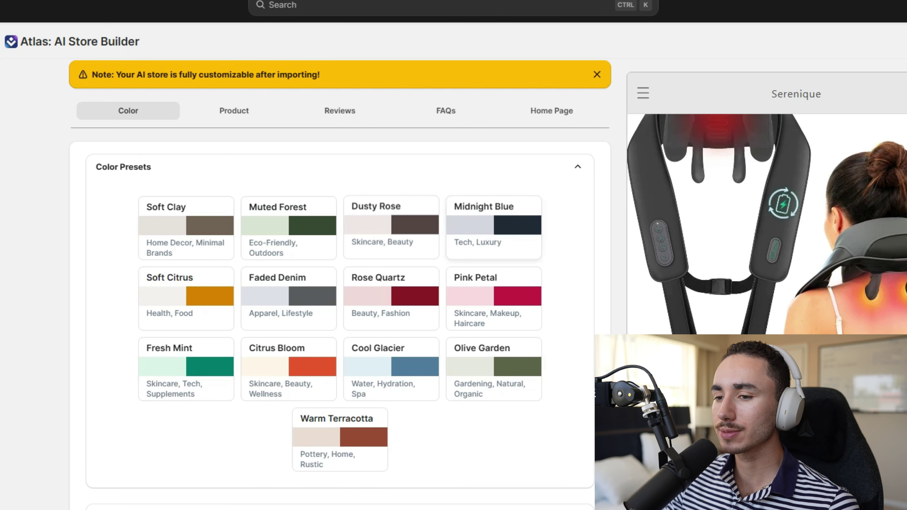
pyautogui.scroll(-2, 289, 297)
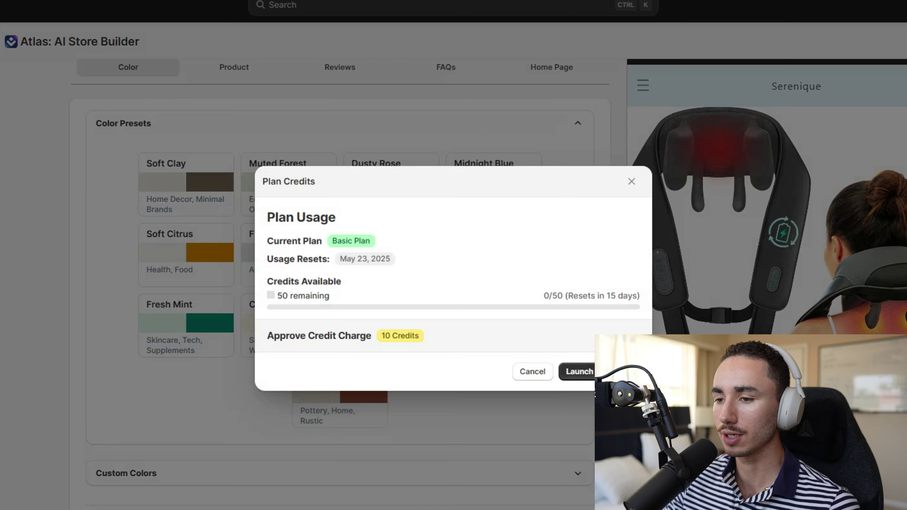
pyautogui.click(600, 372)
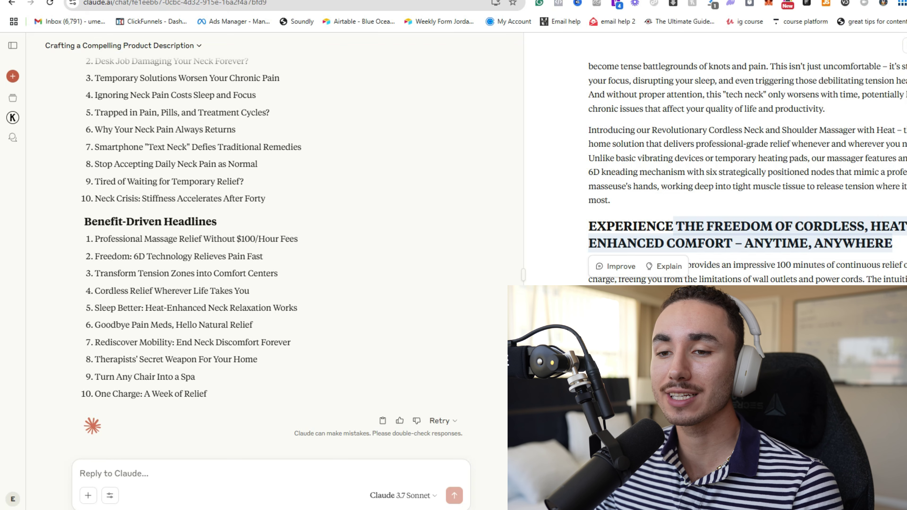
# In Claude, compare the first benefit-driven headline about professional massage relief with the description's headline on cordless, heat-enhanced comfort.
pyautogui.moveTo(95, 239); pyautogui.dragTo(203, 238)
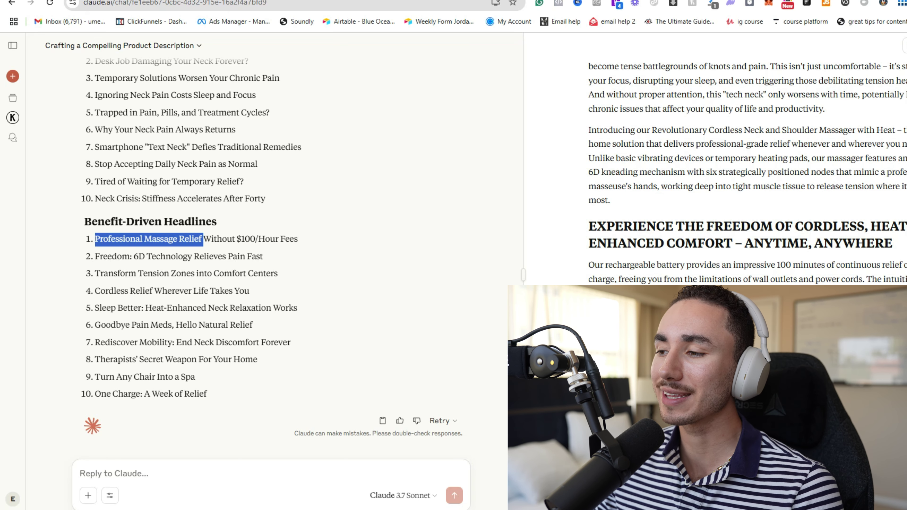
pyautogui.moveTo(684, 226); pyautogui.dragTo(892, 243)
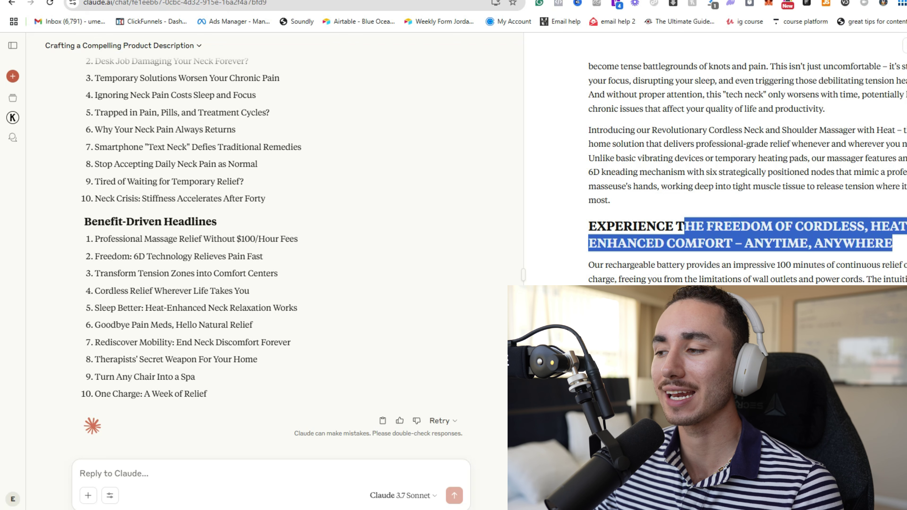
pyautogui.moveTo(95, 239); pyautogui.dragTo(255, 239)
pyautogui.click(255, 239)
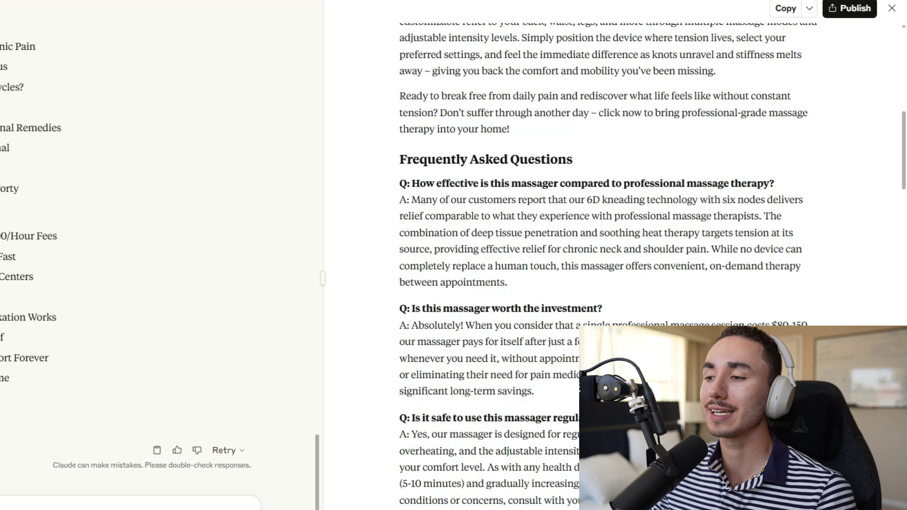
# Read through the Frequently Asked Questions section of the generated product description and on to the guarantee copy.
pyautogui.moveTo(400, 159); pyautogui.dragTo(567, 160)
pyautogui.click(567, 160)
pyautogui.scroll(-1, 607, 265)
pyautogui.scroll(-3, 607, 251)
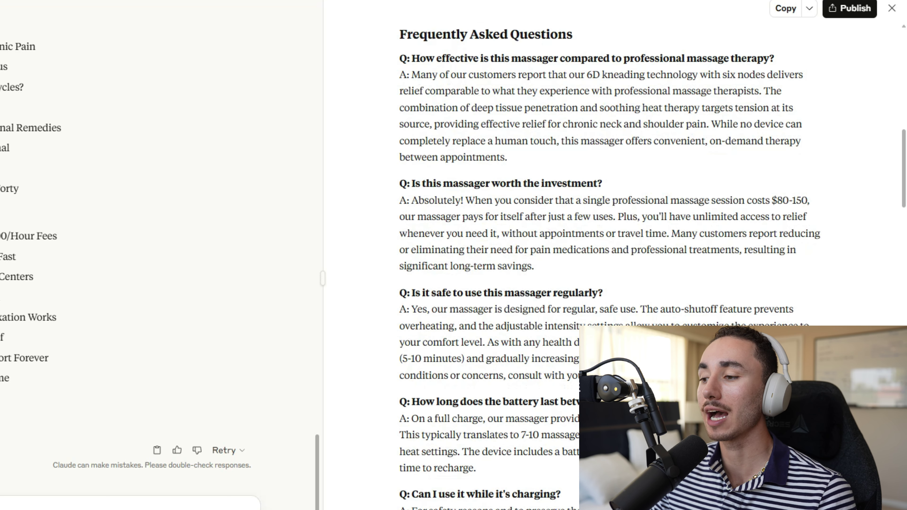
pyautogui.scroll(-3, 608, 250)
pyautogui.scroll(-15, 607, 250)
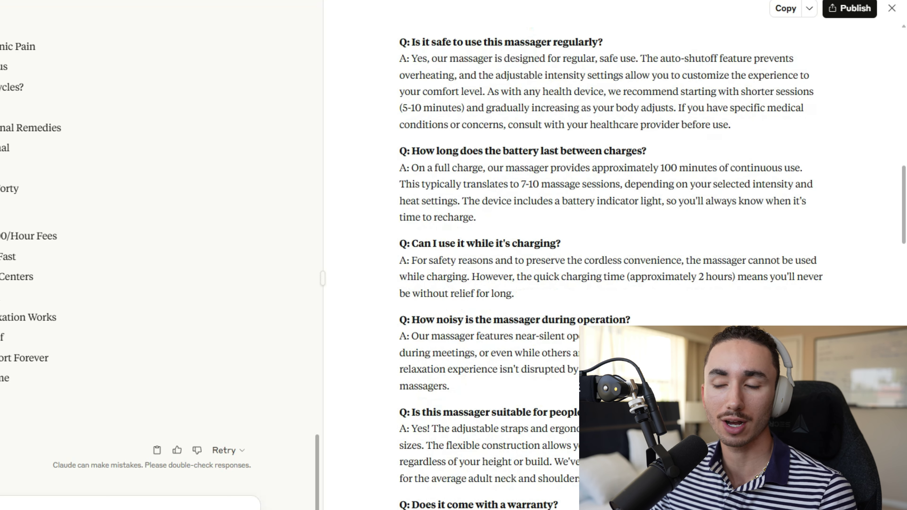
pyautogui.moveTo(400, 107); pyautogui.dragTo(514, 191)
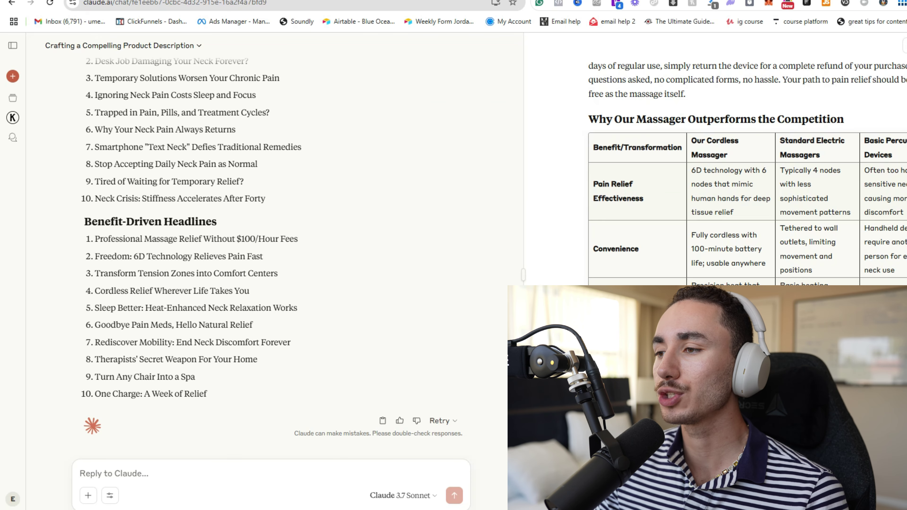
# Examine the "Why Our Massager Outperforms the Competition" chart comparing the cordless massager with standard electric and percussion devices.
pyautogui.moveTo(675, 119); pyautogui.dragTo(844, 118)
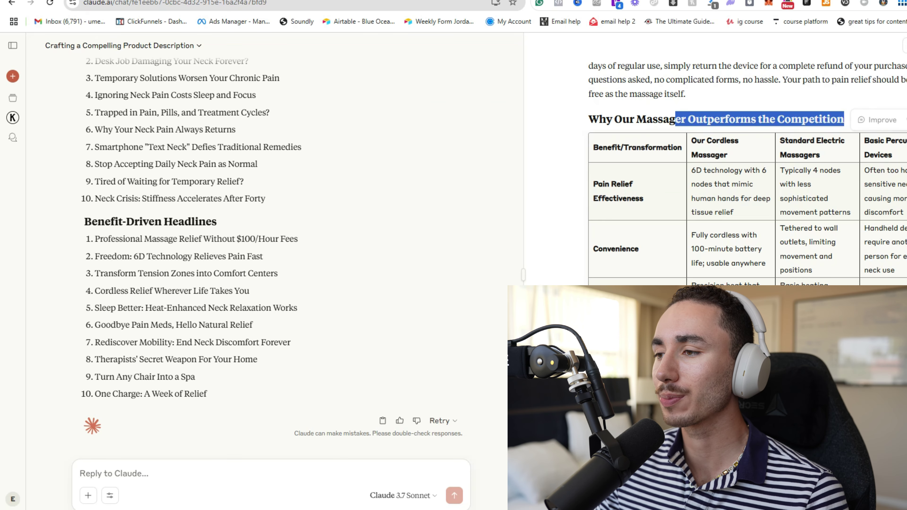
pyautogui.scroll(-2, 747, 158)
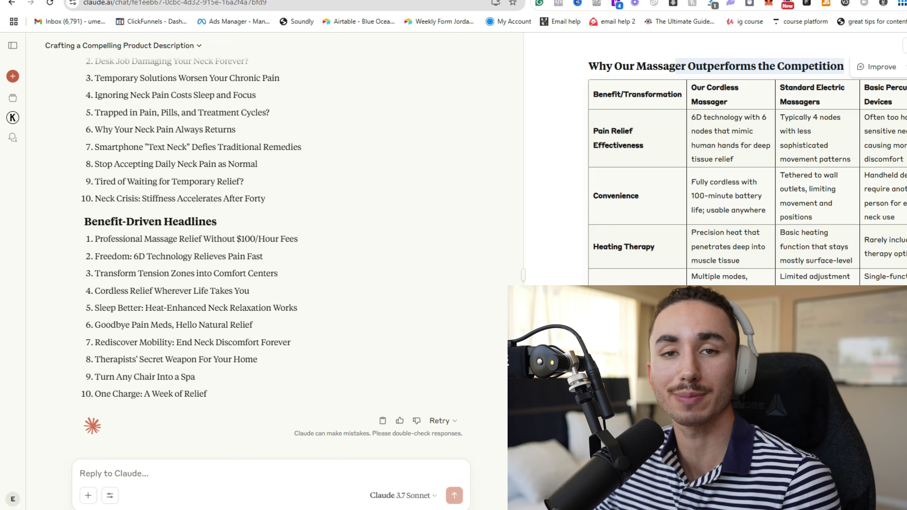
pyautogui.moveTo(712, 132); pyautogui.dragTo(715, 131)
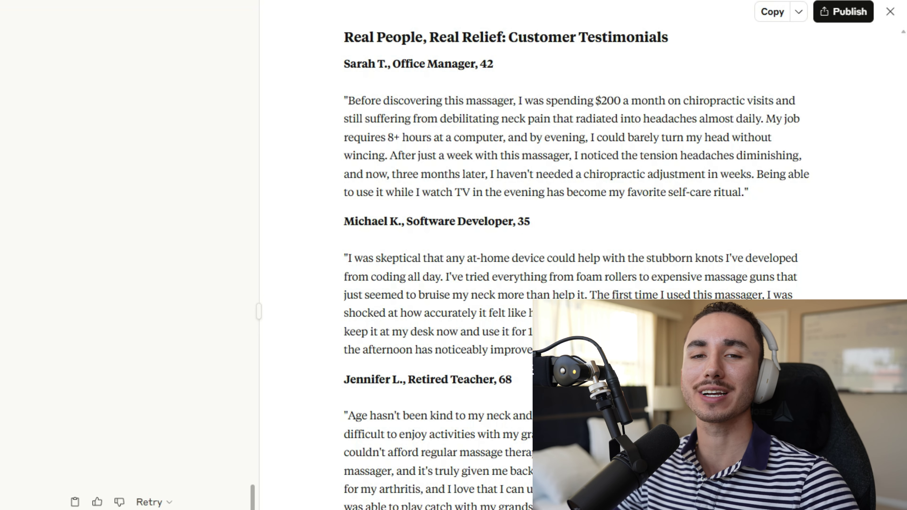
# Read the generated customer testimonials, focusing on the office manager's pain before using the massager and relief after a week.
pyautogui.moveTo(533, 100); pyautogui.dragTo(764, 100)
pyautogui.moveTo(508, 118); pyautogui.dragTo(564, 118)
pyautogui.moveTo(415, 156); pyautogui.dragTo(639, 156)
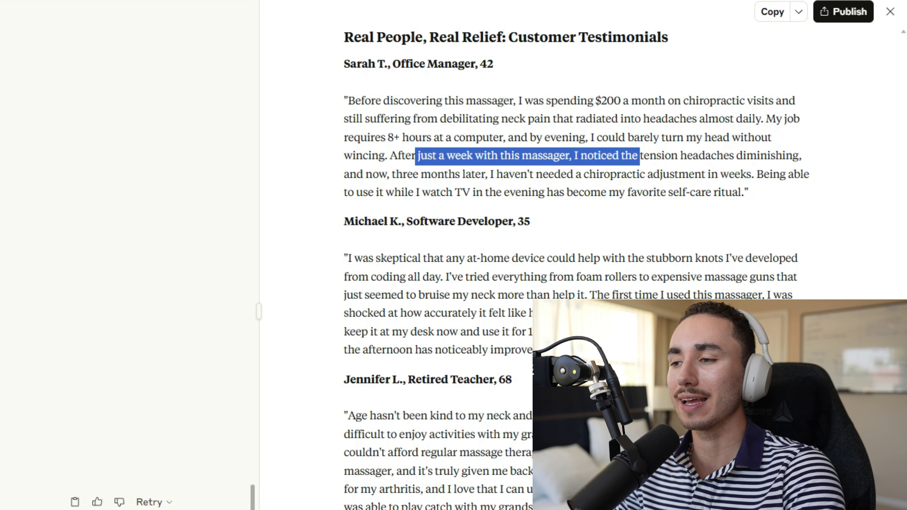
pyautogui.click(620, 443)
pyautogui.scroll(-5, 619, 443)
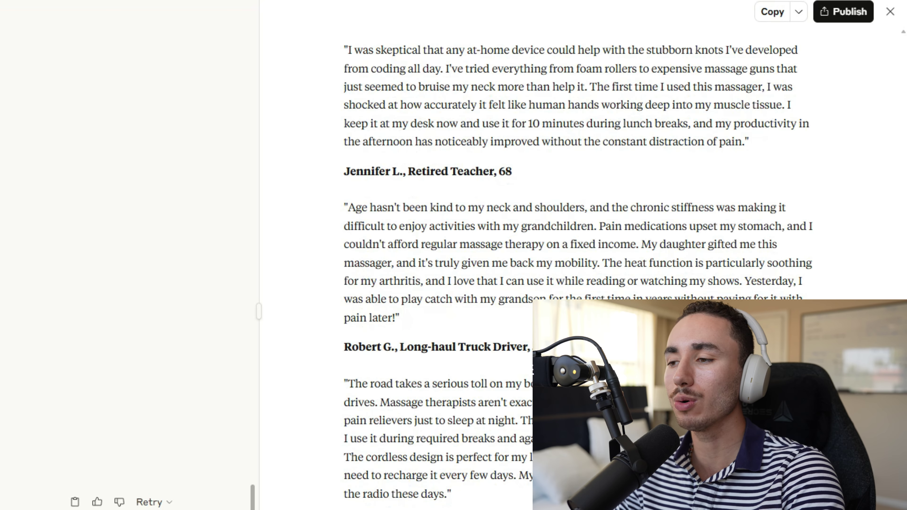
pyautogui.scroll(-12, 619, 443)
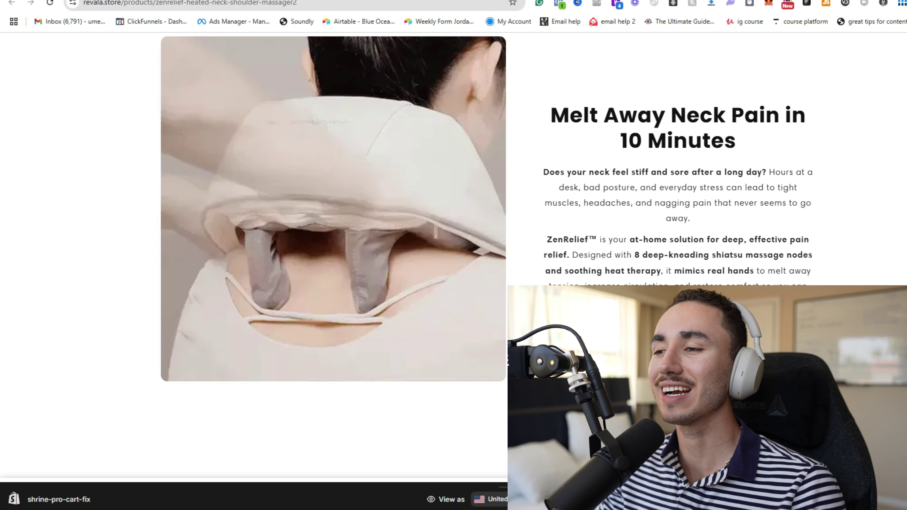
# On the ZenRelief product page at revala.store, examine the benefit sections and the "What Makes It Special?" comparison table.
pyautogui.scroll(-10, 454, 250)
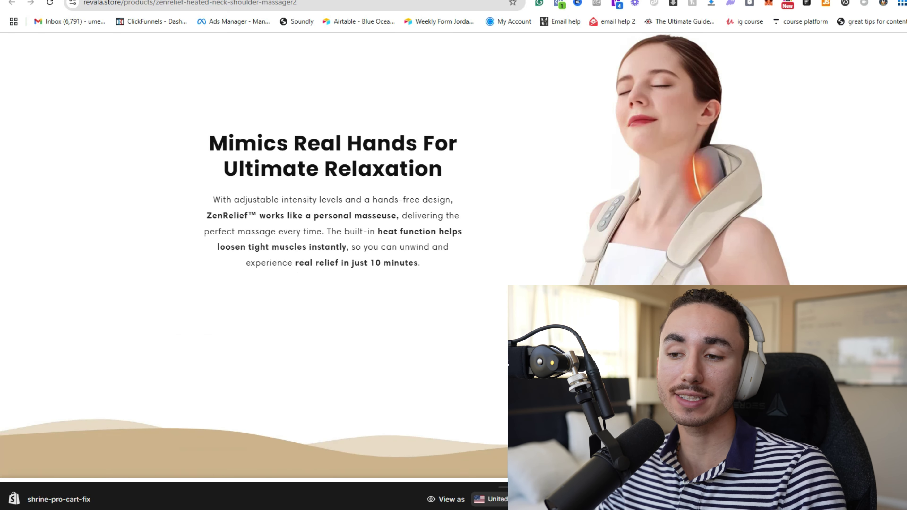
pyautogui.scroll(-4, 454, 251)
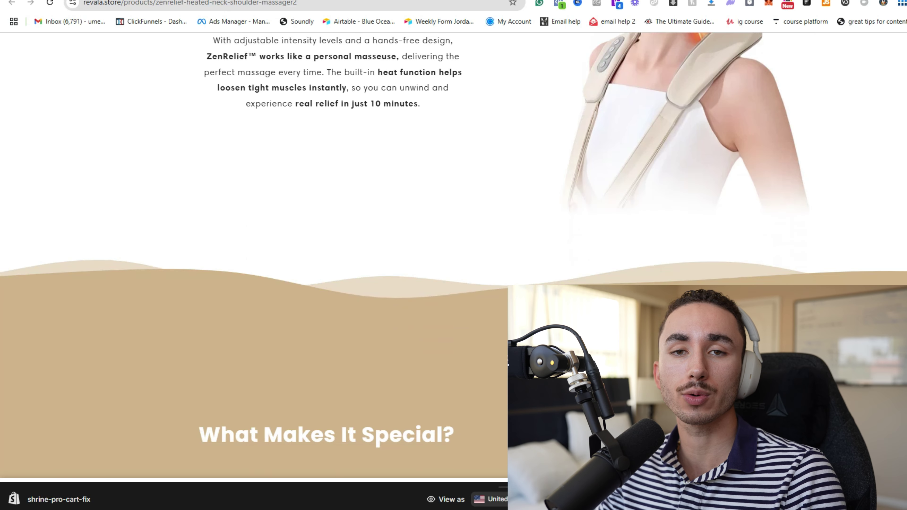
pyautogui.scroll(-4, 454, 250)
pyautogui.scroll(-3, 454, 251)
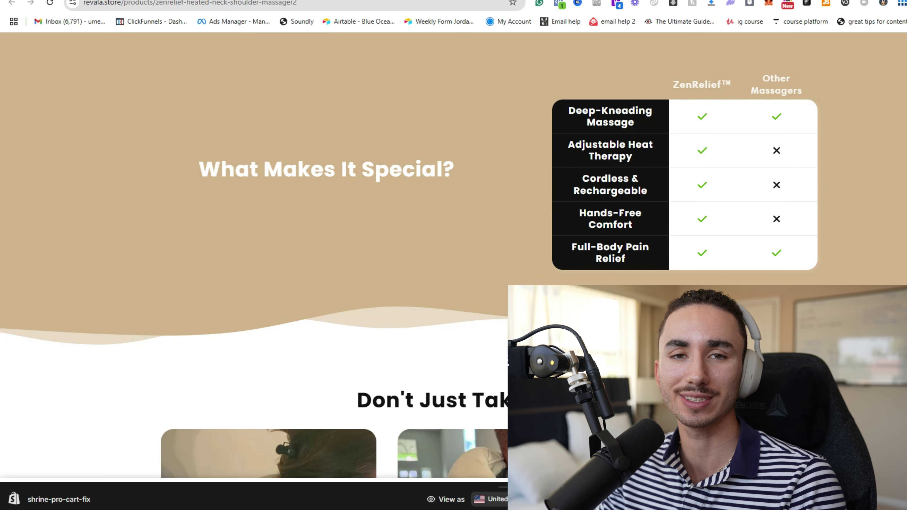
# Examine the ZenRelief page's 30-day money back guarantee, FAQ and customer reviews, and return to the start of the page.
pyautogui.scroll(-10, 453, 250)
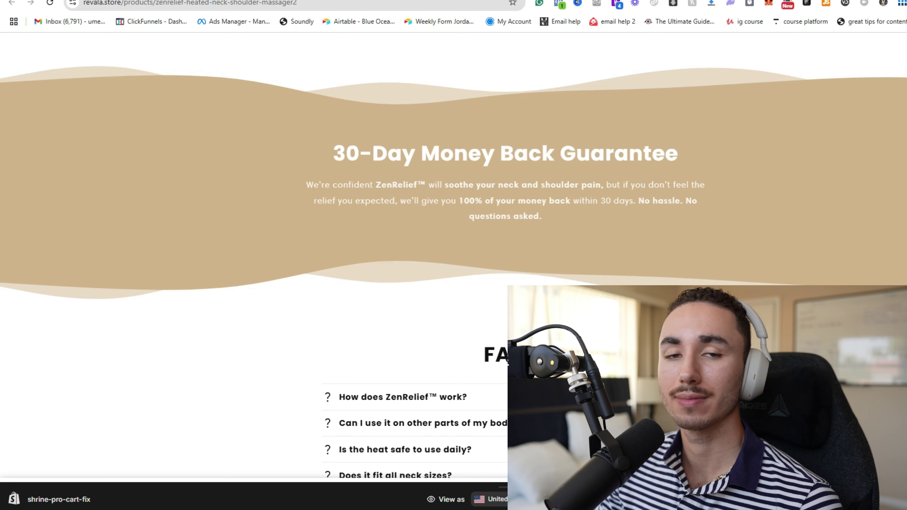
pyautogui.scroll(-1, 454, 250)
pyautogui.scroll(-4, 453, 250)
pyautogui.scroll(-4, 454, 250)
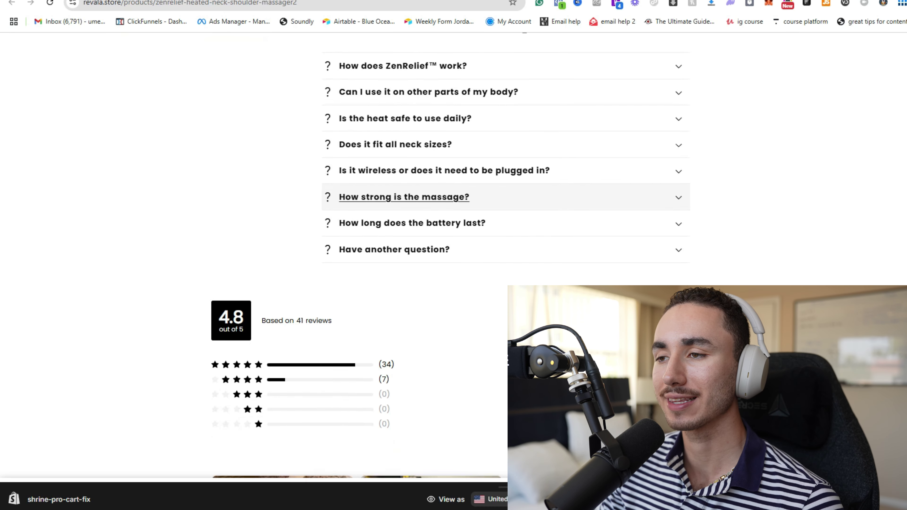
pyautogui.scroll(-10, 453, 233)
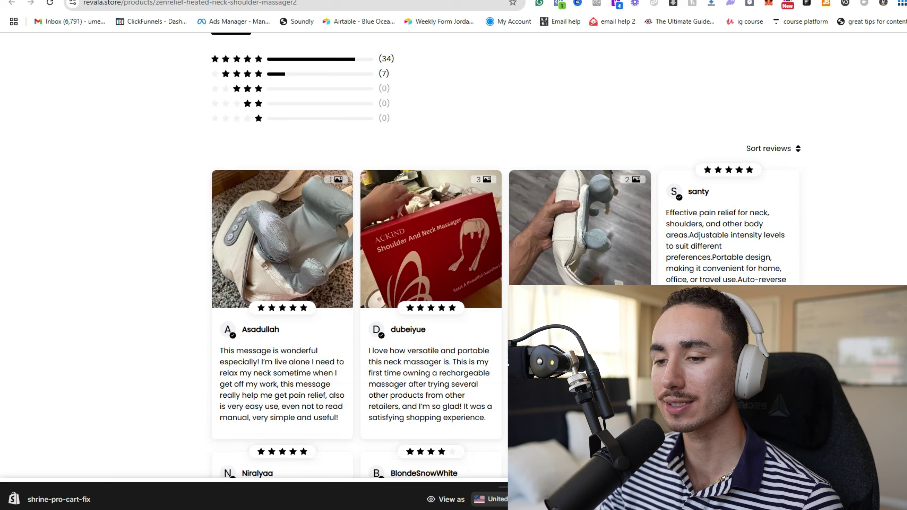
pyautogui.scroll(20, 254, 250)
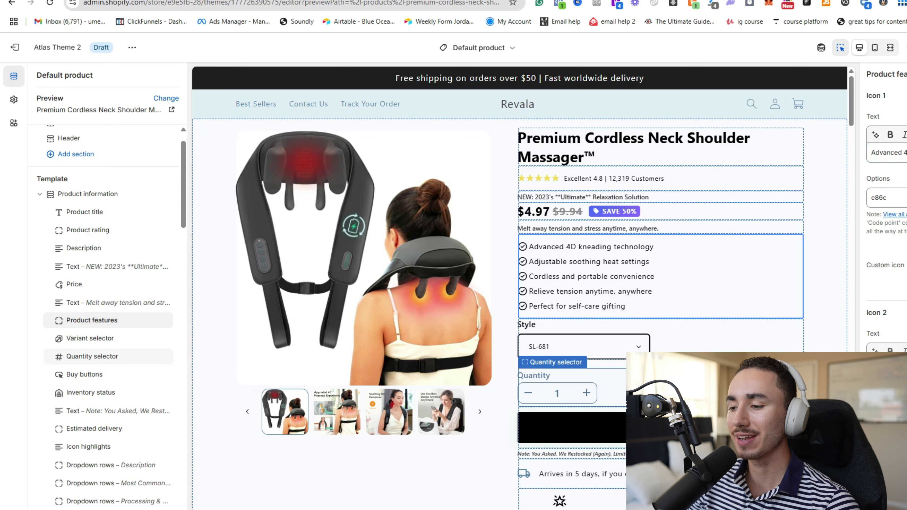
# In the Shopify theme editor, remove the quantity selector block from the massager's product page.
pyautogui.click(661, 377)
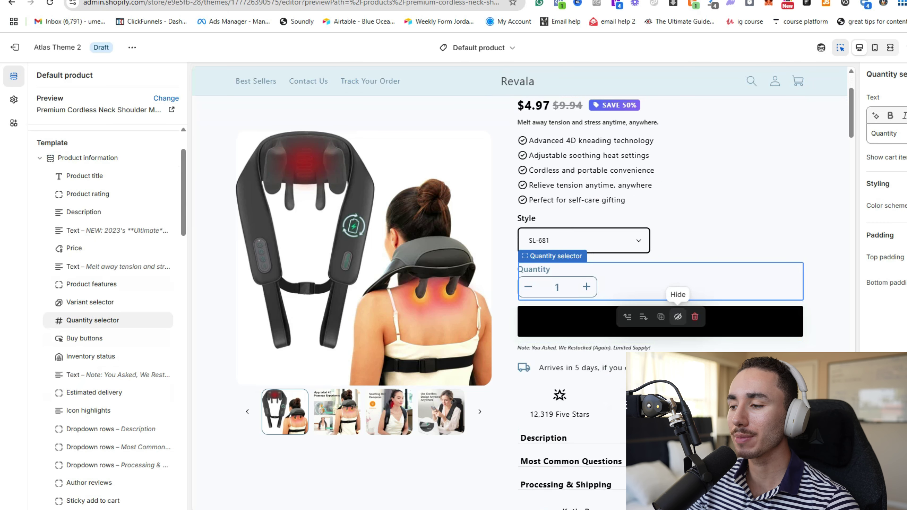
pyautogui.click(695, 317)
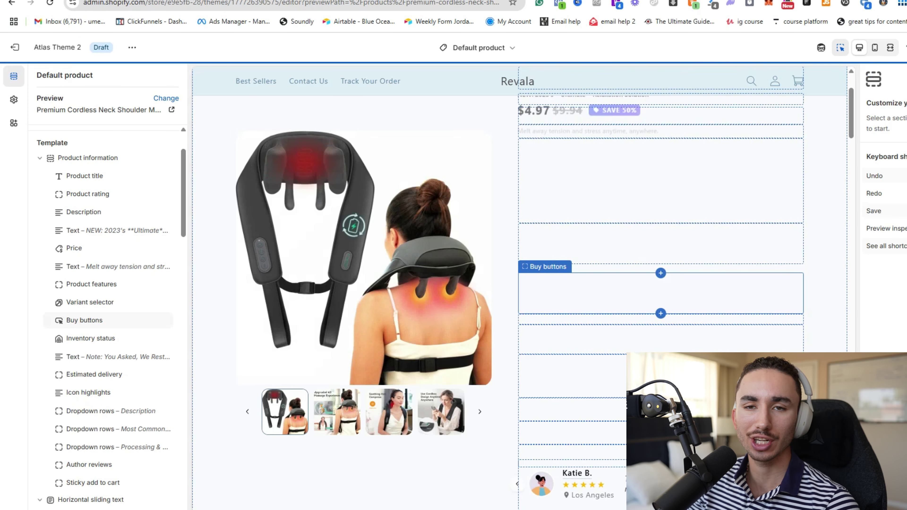
# Examine the generated product page's dropdown rows, image-with-text sections, customer result percentages and "Why Choose Us?" comparison table.
pyautogui.scroll(-4, 686, 290)
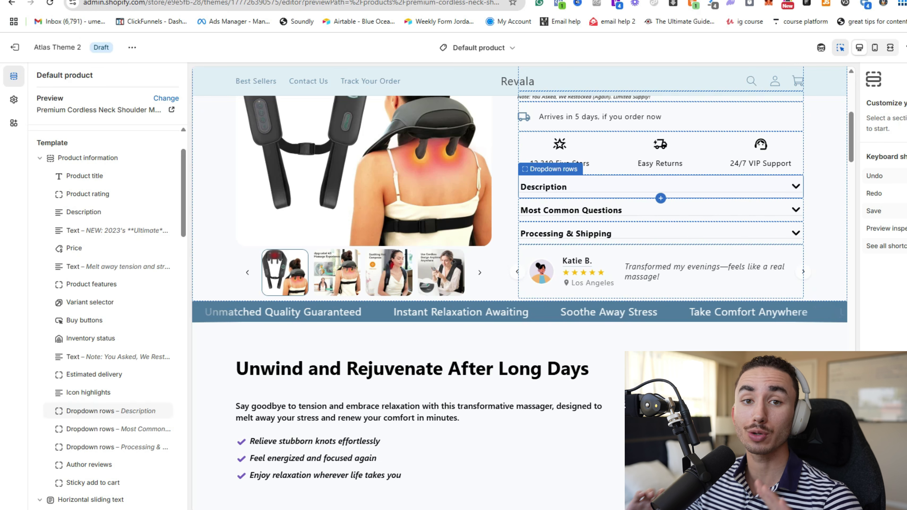
pyautogui.scroll(-5, 520, 194)
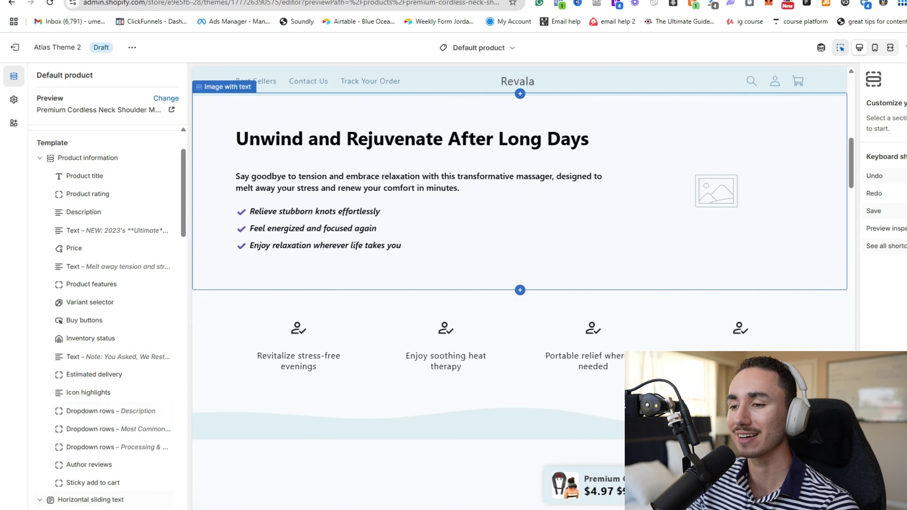
pyautogui.scroll(-20, 520, 195)
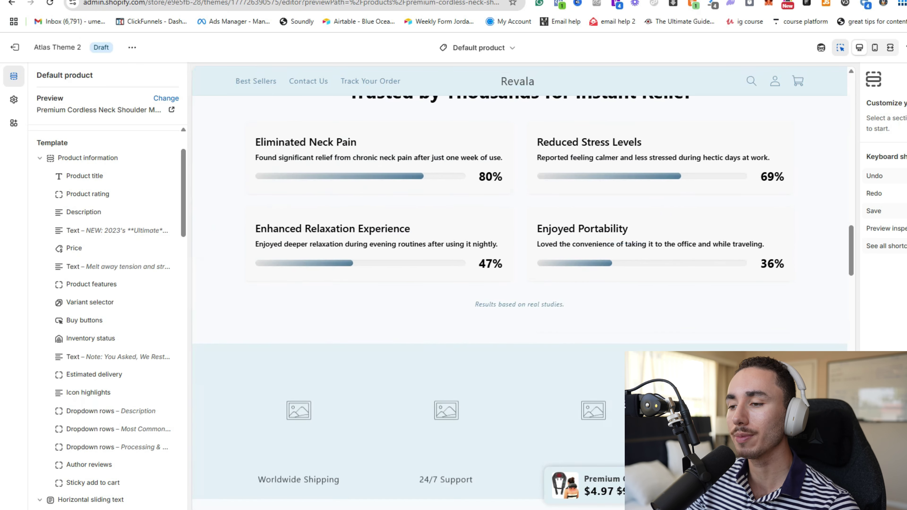
pyautogui.scroll(-6, 446, 161)
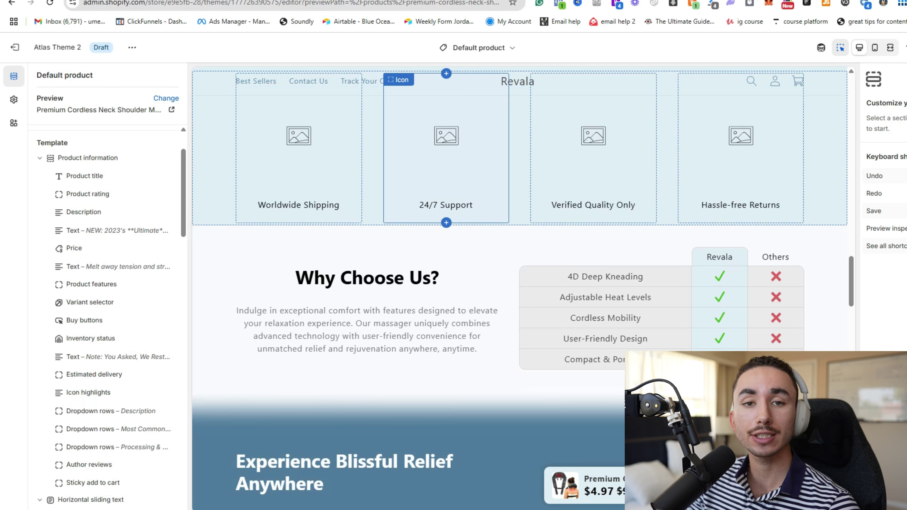
pyautogui.scroll(-10, 520, 250)
pyautogui.scroll(5, 519, 250)
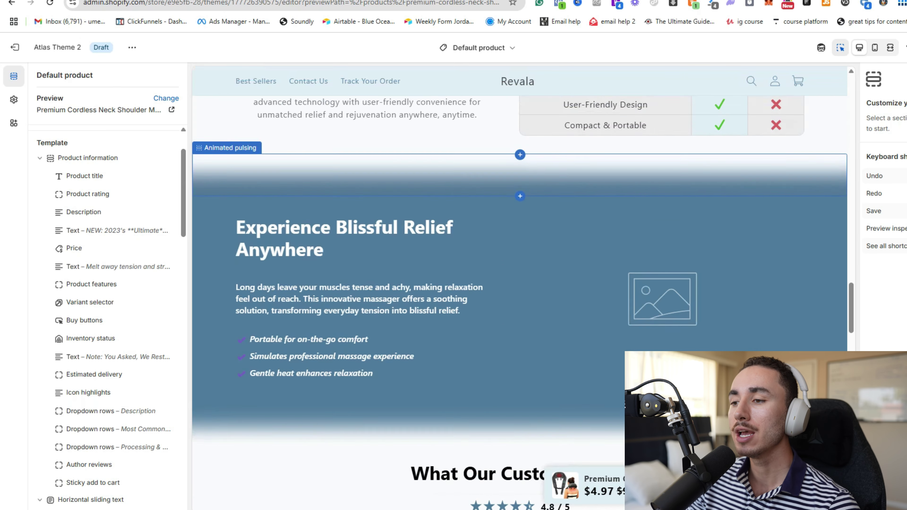
pyautogui.scroll(5, 520, 250)
pyautogui.scroll(-8, 520, 250)
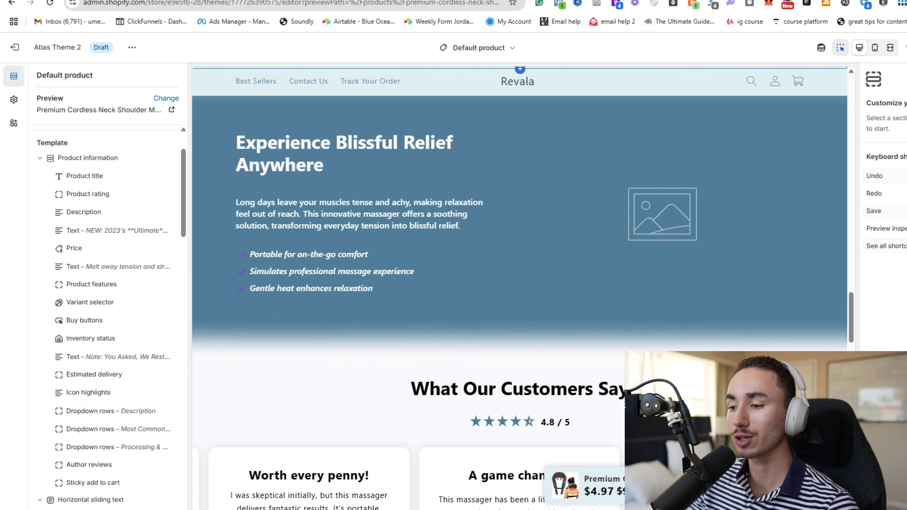
# Examine the generated page's customer reviews, key product features, 30-day risk-free guarantee and questions section.
pyautogui.scroll(-7, 519, 250)
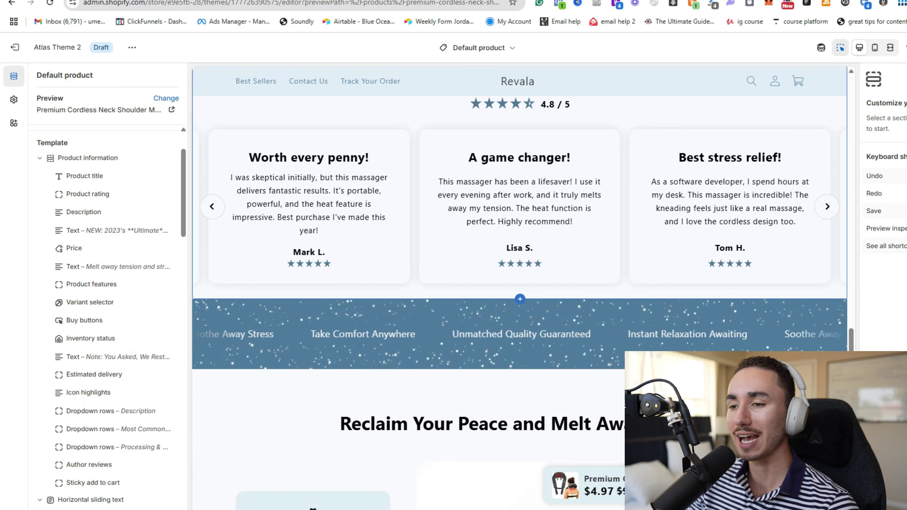
pyautogui.scroll(-5, 520, 250)
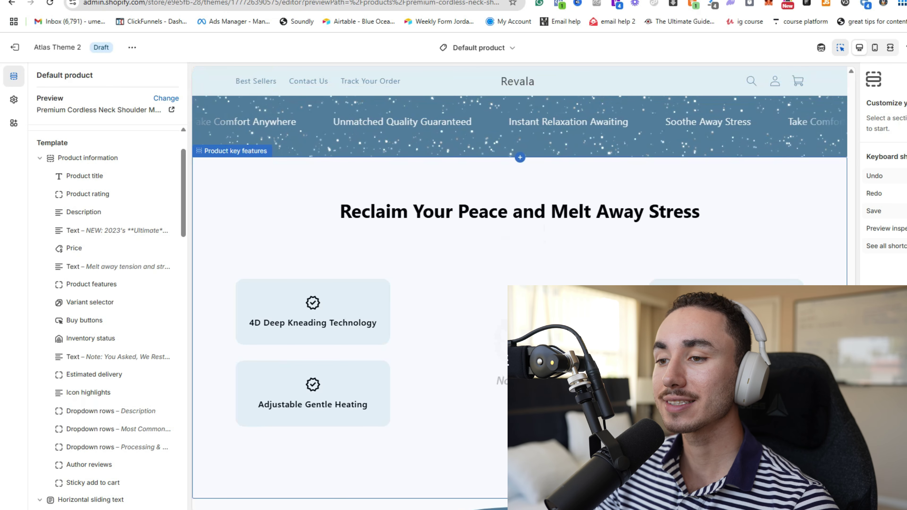
pyautogui.scroll(-3, 520, 250)
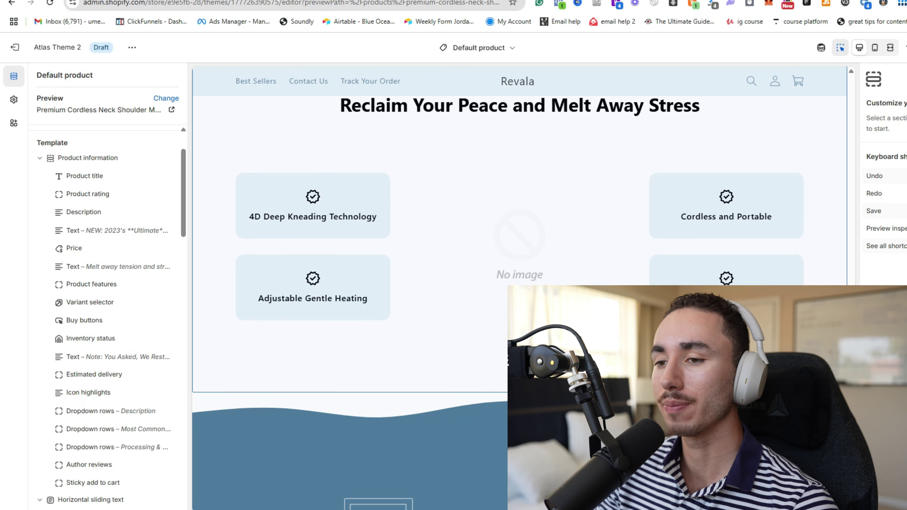
pyautogui.scroll(-6, 520, 250)
pyautogui.scroll(-3, 520, 250)
pyautogui.scroll(3, 520, 250)
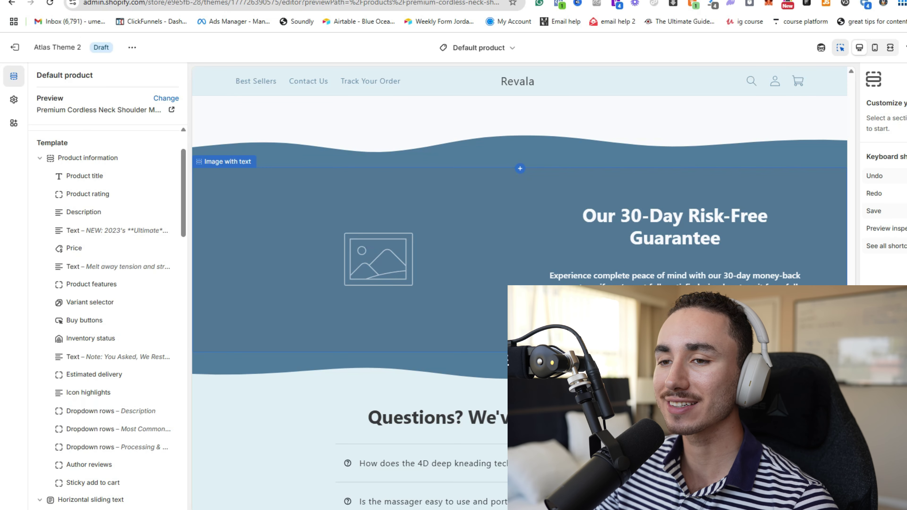
pyautogui.scroll(-3, 520, 251)
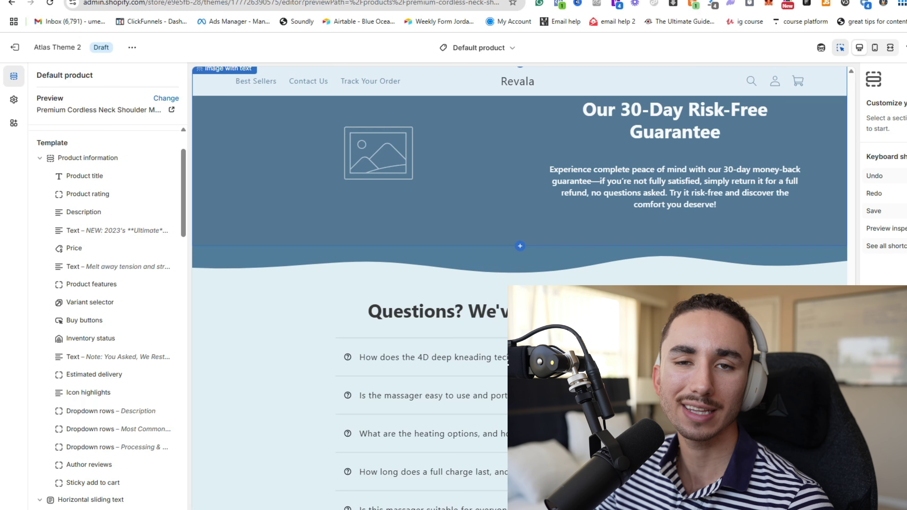
# Add the LAI Product Reviews app's product reviews section below the questions section of the massager's product page.
pyautogui.scroll(-6, 520, 250)
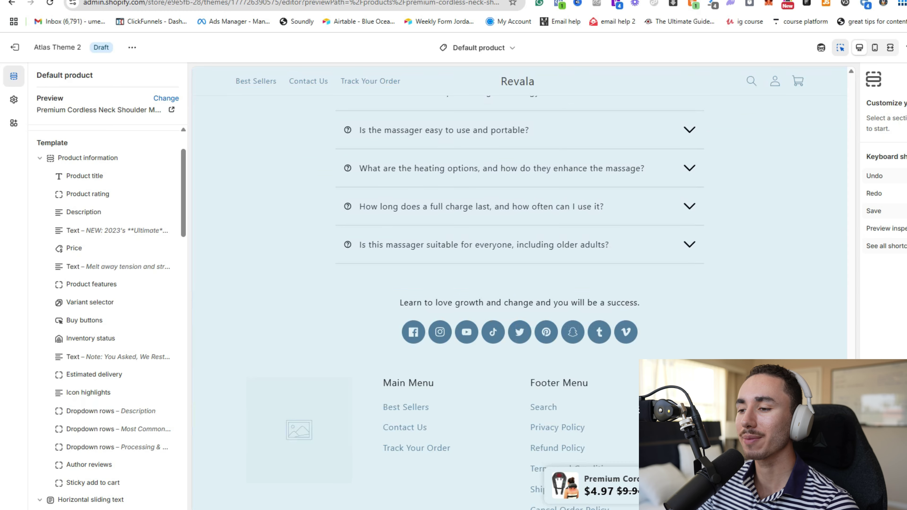
pyautogui.click(520, 288)
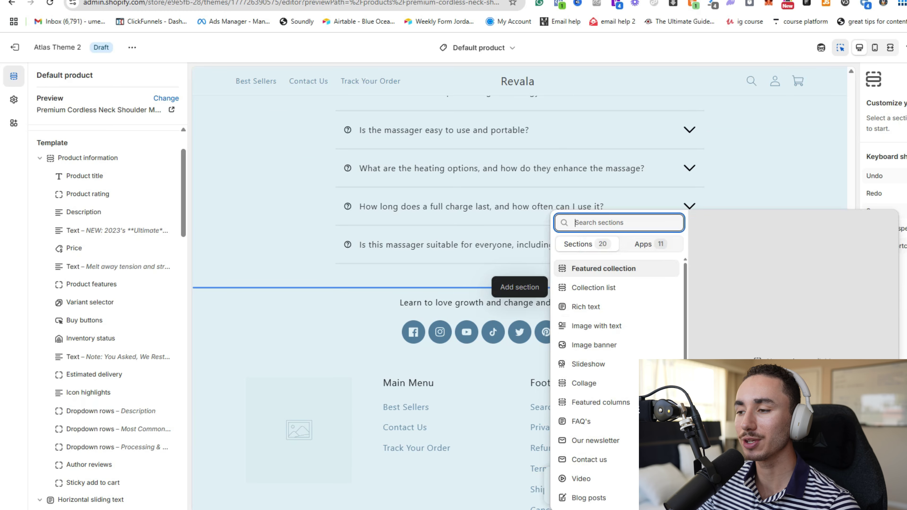
pyautogui.scroll(-15, 618, 357)
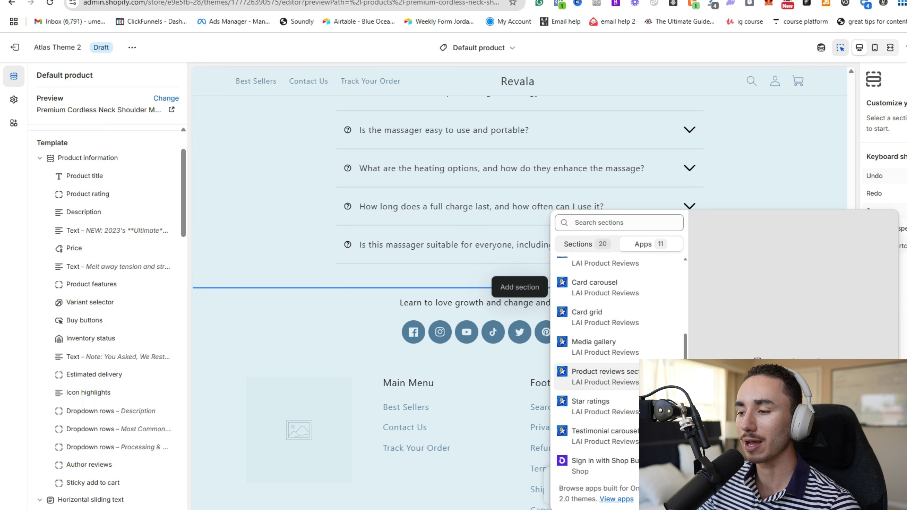
pyautogui.click(605, 376)
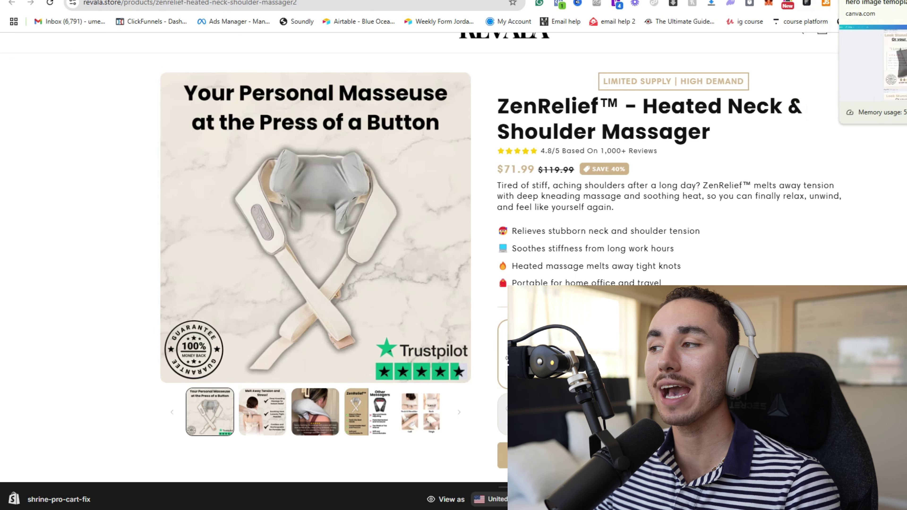
# Switch to the hero image template in Canva and examine the headline and product image on page 27.
pyautogui.click(876, 1)
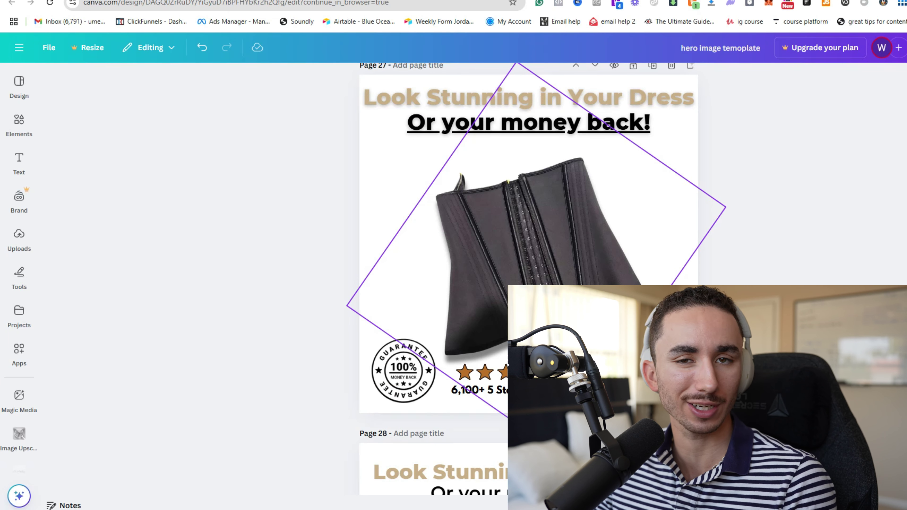
pyautogui.click(528, 121)
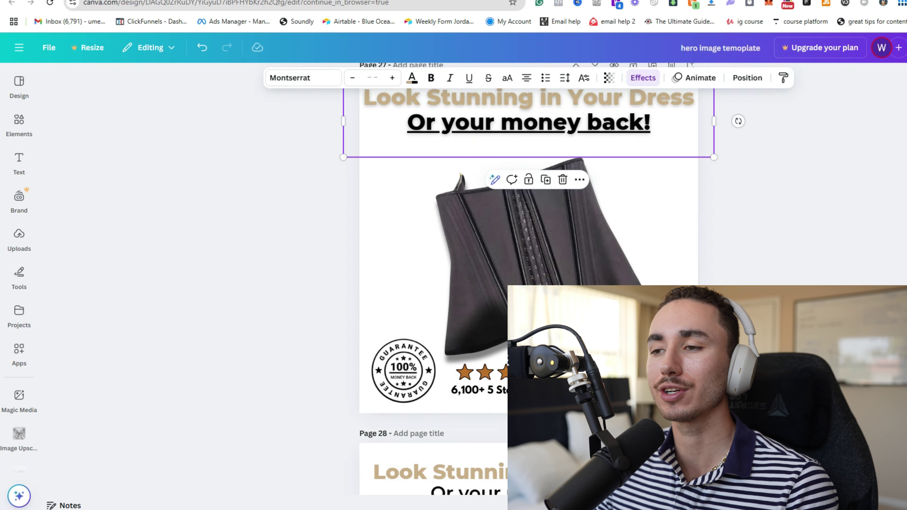
pyautogui.tripleClick(528, 123)
pyautogui.click(497, 247)
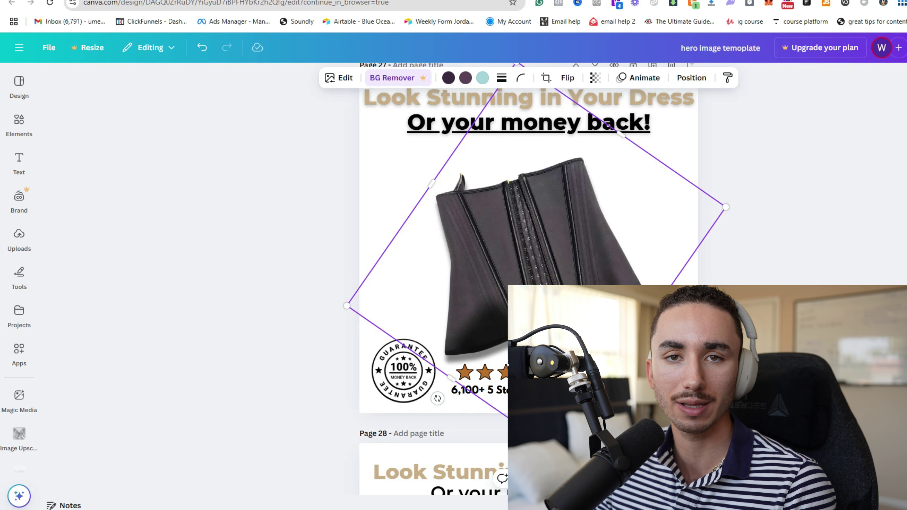
pyautogui.click(300, 286)
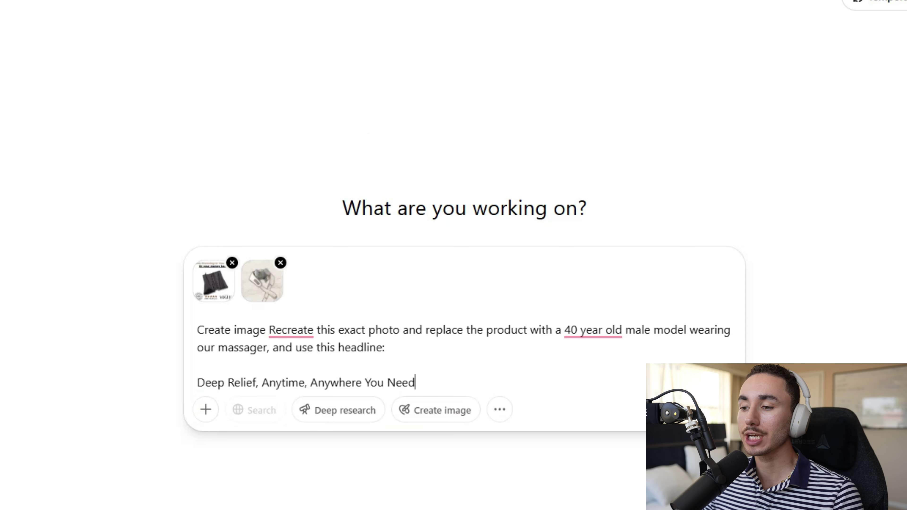
# In ChatGPT, submit the prompt to recreate the template photo with a 40 year old male model and the headline "Deep Relief, Anytime, Anywhere You Need".
pyautogui.moveTo(291, 331)
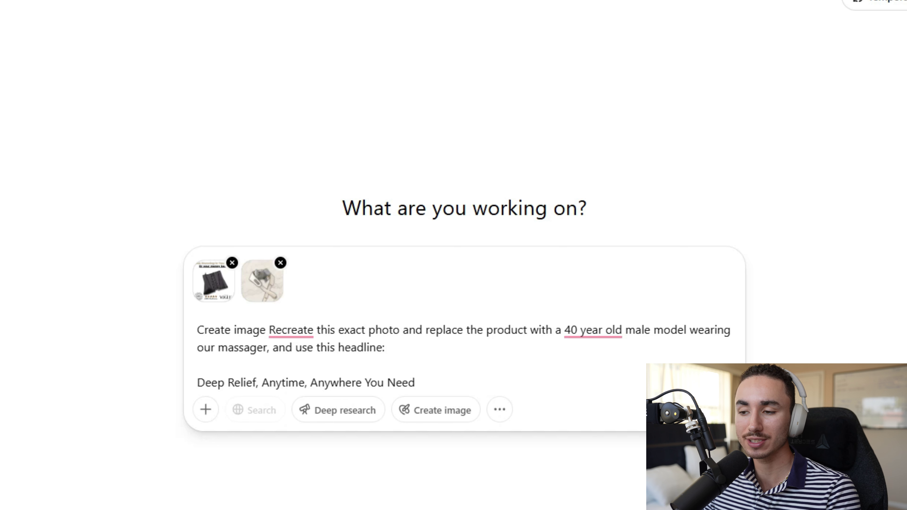
pyautogui.press('Home')
pyautogui.hotkey('shift', 'End')
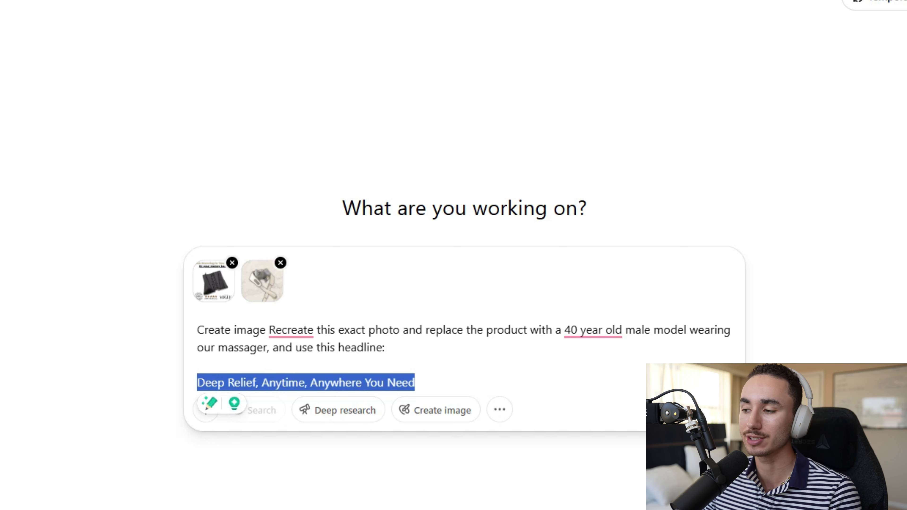
pyautogui.press('Return')
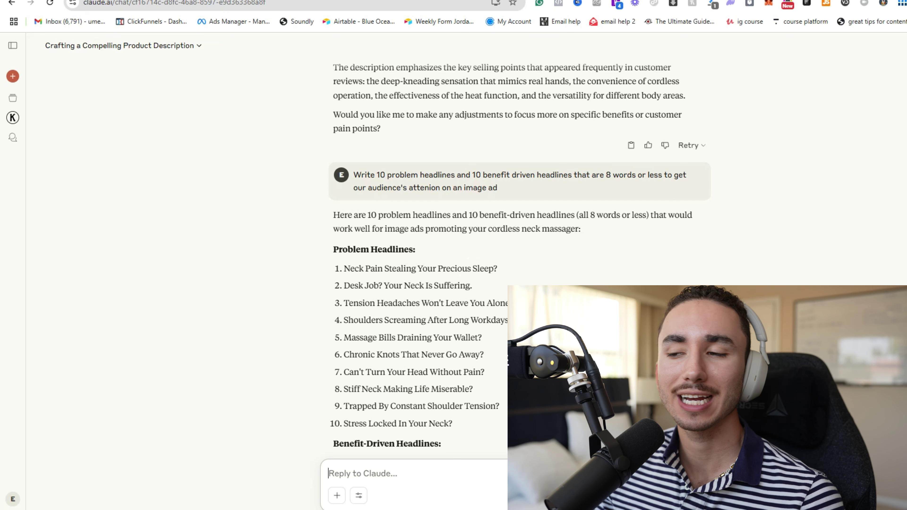
# In Claude, examine the image ad headline prompt and the generated lists of problem headlines and benefit-driven headlines.
pyautogui.doubleClick(360, 188)
pyautogui.moveTo(360, 188); pyautogui.dragTo(496, 188)
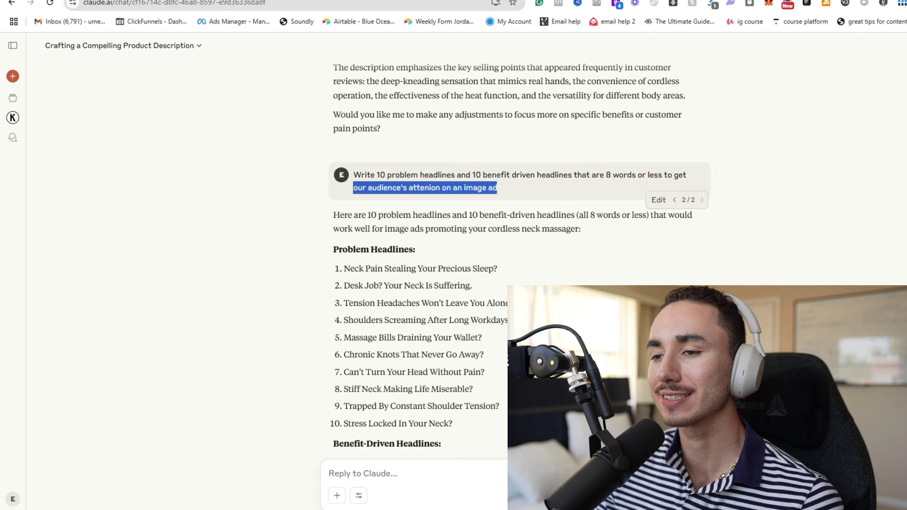
pyautogui.scroll(-3, 515, 251)
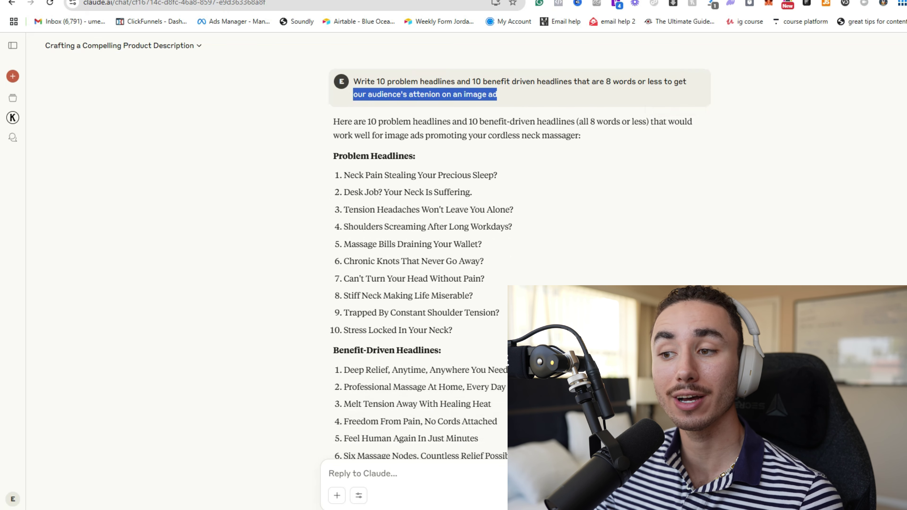
pyautogui.scroll(-4, 514, 250)
pyautogui.scroll(3, 514, 250)
pyautogui.scroll(-2, 514, 250)
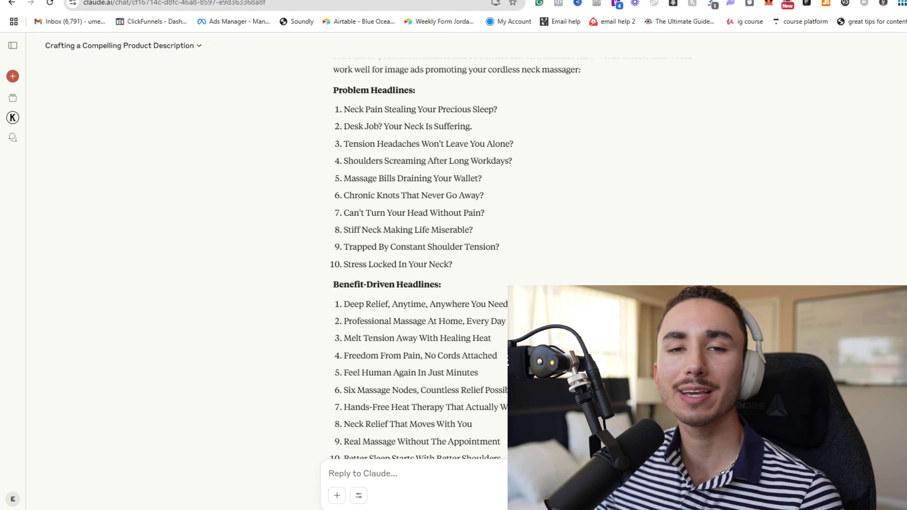
pyautogui.moveTo(350, 109); pyautogui.dragTo(497, 109)
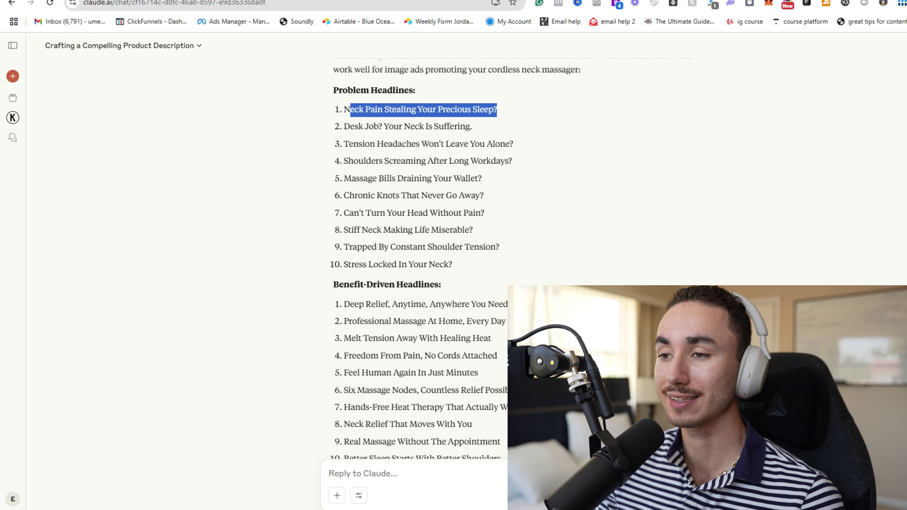
pyautogui.scroll(-1, 497, 110)
pyautogui.moveTo(344, 251); pyautogui.dragTo(508, 251)
pyautogui.click(511, 251)
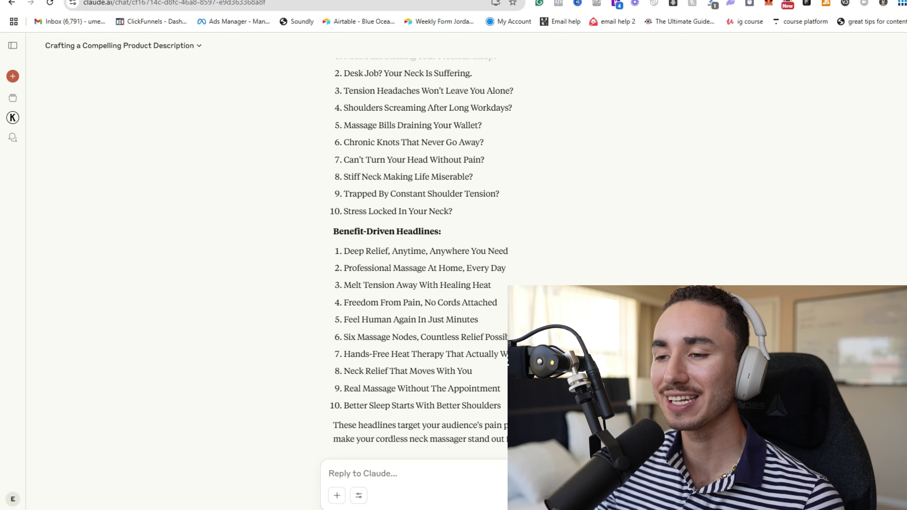
pyautogui.moveTo(344, 285); pyautogui.dragTo(491, 285)
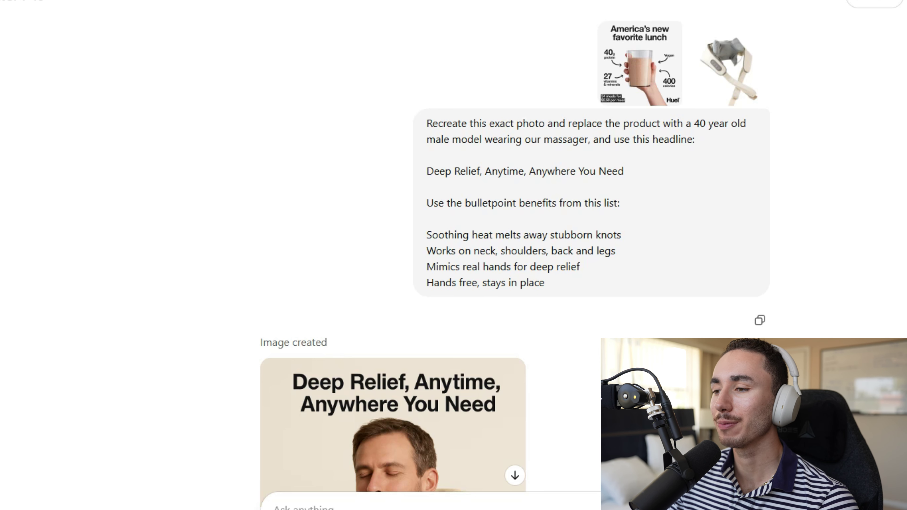
# In ChatGPT, examine the Huel-style massager ad prompt, its bullet-point benefits, the follow-up layout request and both generated images.
pyautogui.moveTo(427, 171); pyautogui.dragTo(624, 172)
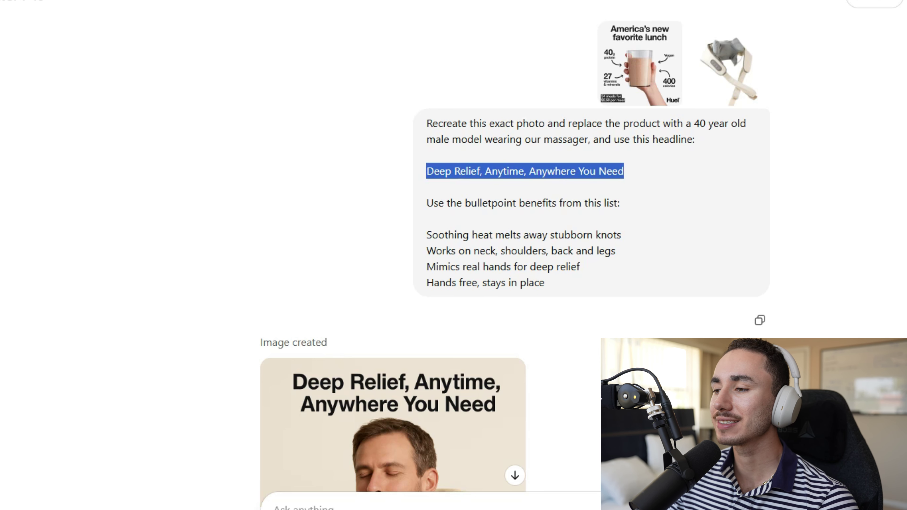
pyautogui.moveTo(426, 232); pyautogui.dragTo(544, 284)
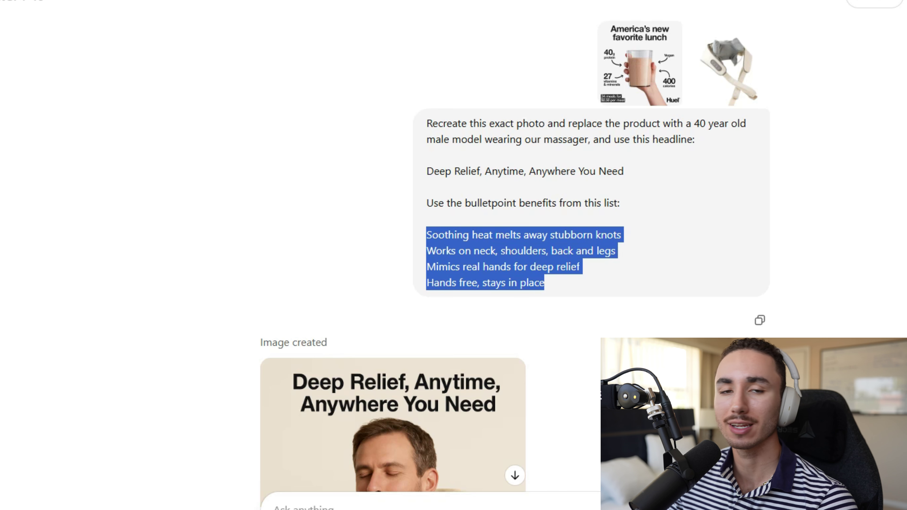
pyautogui.scroll(-9, 514, 254)
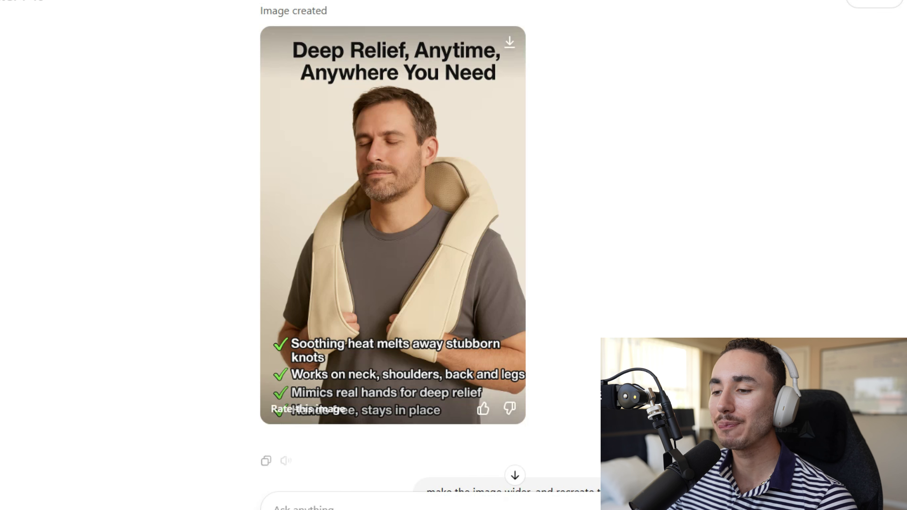
pyautogui.scroll(-7, 393, 250)
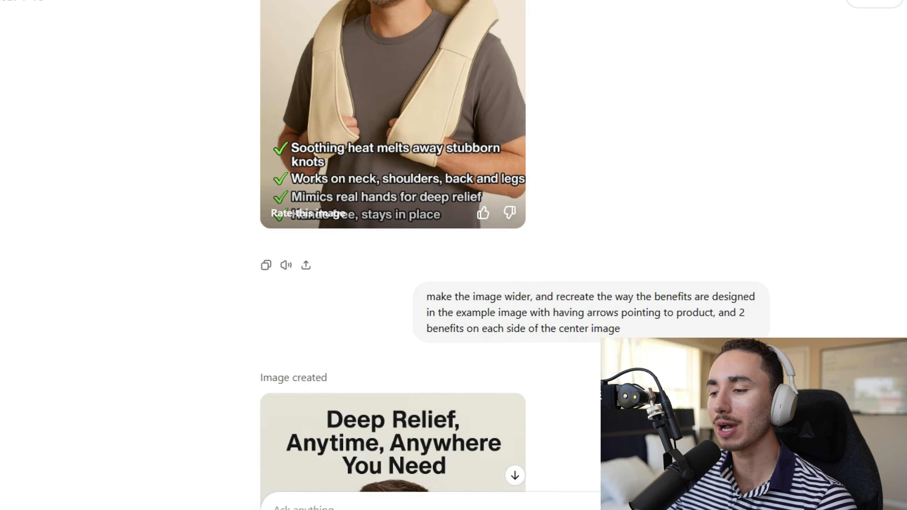
pyautogui.moveTo(435, 227); pyautogui.dragTo(606, 244)
pyautogui.scroll(4, 514, 143)
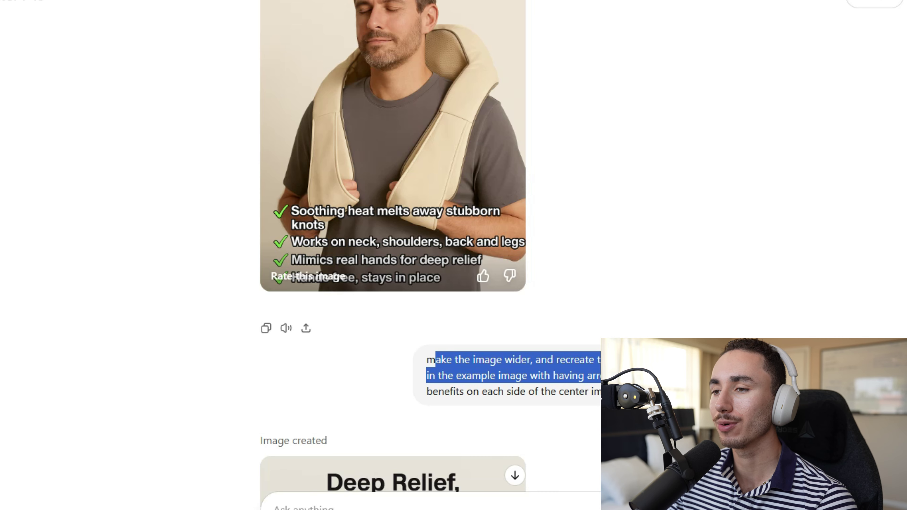
pyautogui.scroll(-13, 393, 250)
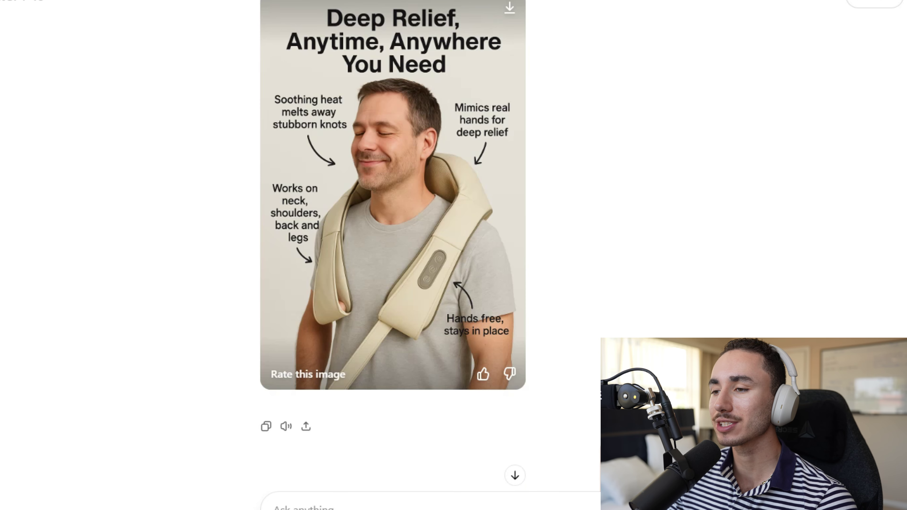
pyautogui.scroll(2, 393, 229)
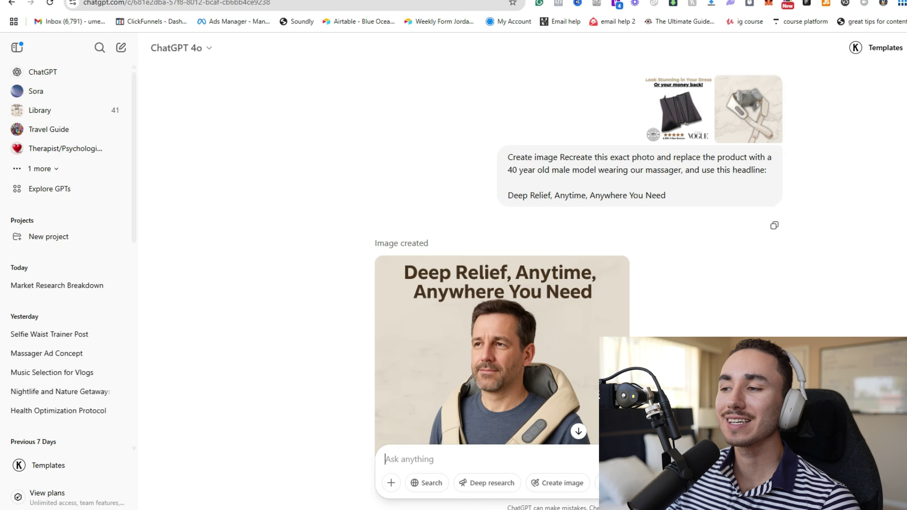
# Examine the ChatGPT conversation based on the hero template, including the badge and spelling-fix requests and each generated massager image.
pyautogui.scroll(-3, 503, 215)
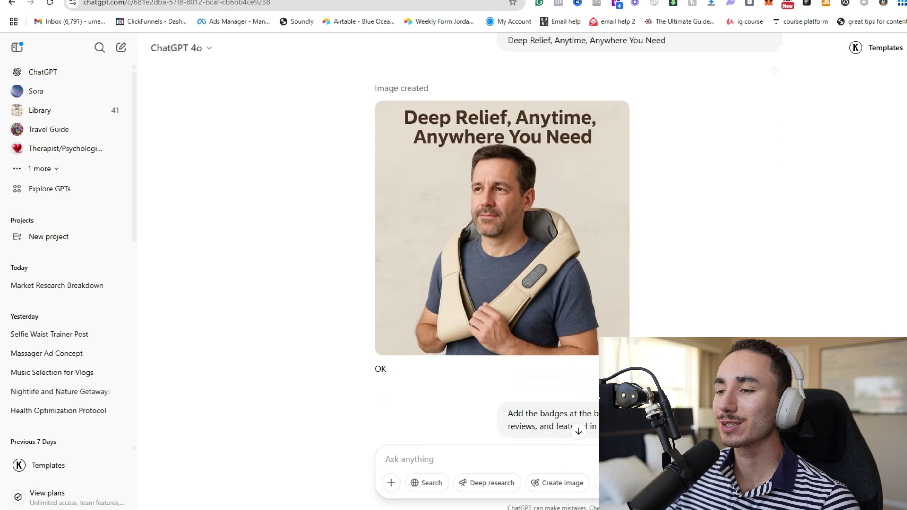
pyautogui.scroll(3, 502, 215)
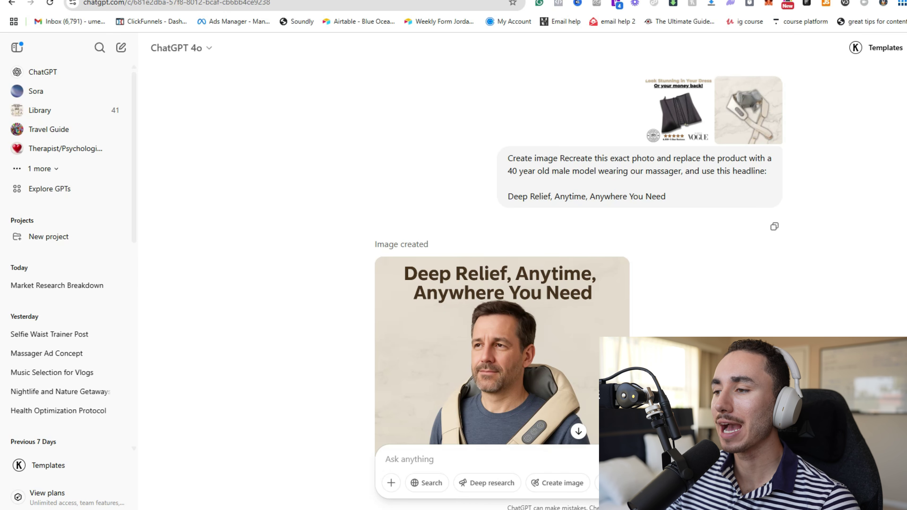
pyautogui.scroll(-6, 502, 215)
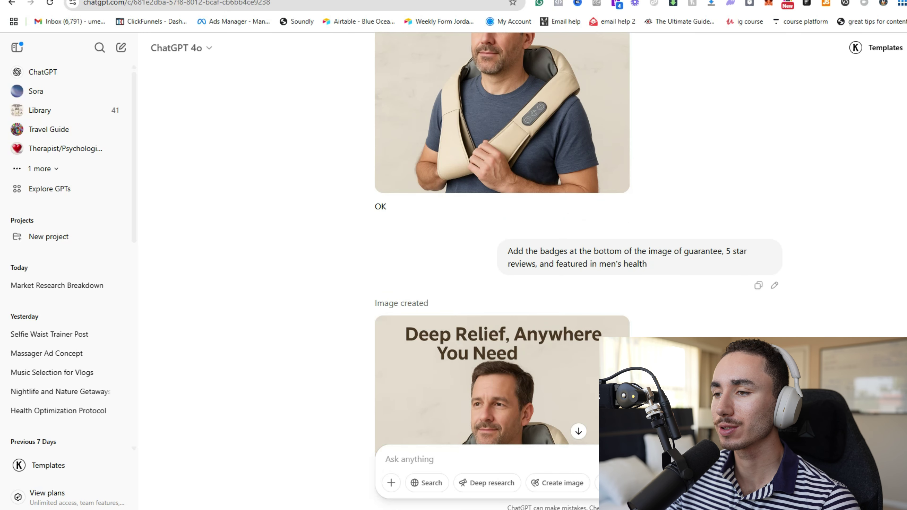
pyautogui.moveTo(647, 263); pyautogui.dragTo(518, 251)
pyautogui.scroll(-3, 518, 251)
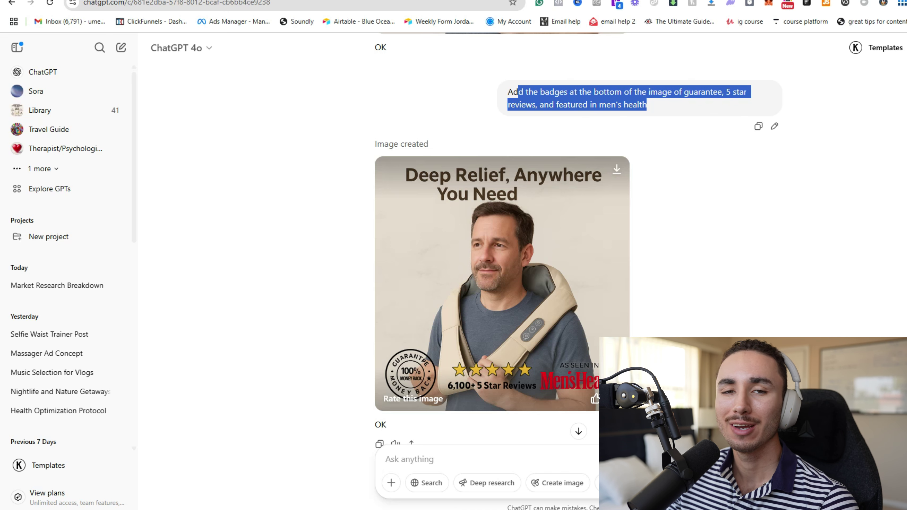
pyautogui.scroll(-3, 500, 250)
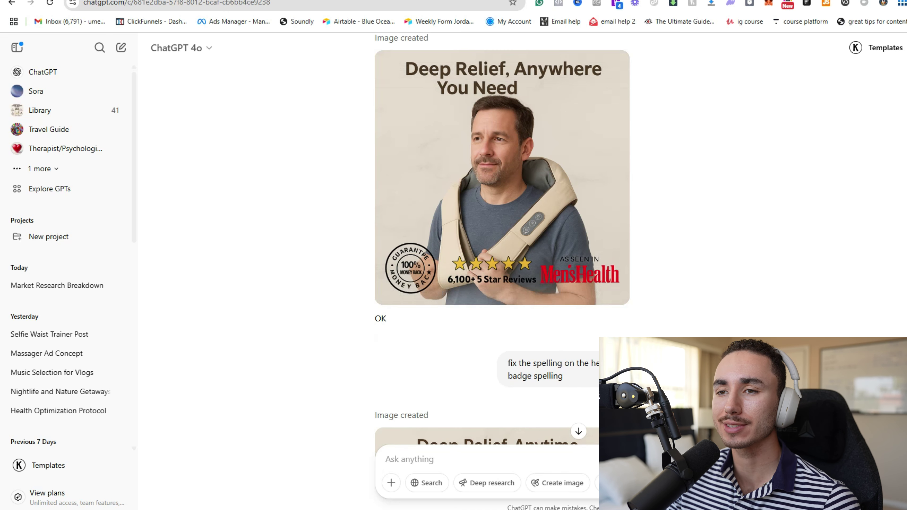
pyautogui.scroll(-4, 500, 250)
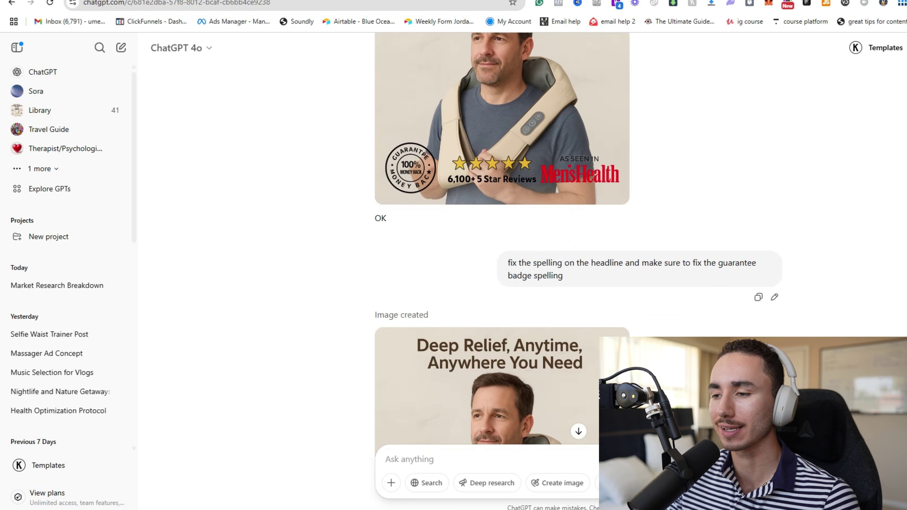
pyautogui.scroll(-5, 500, 250)
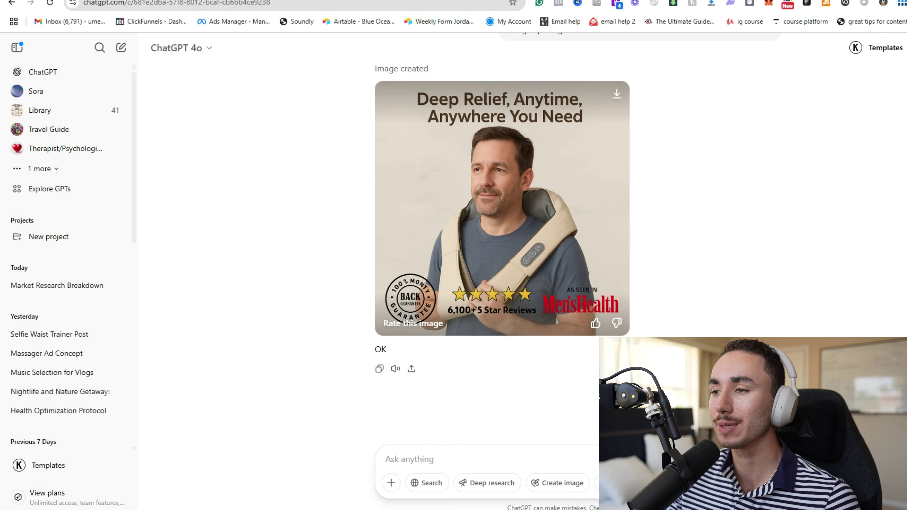
pyautogui.scroll(1, 500, 250)
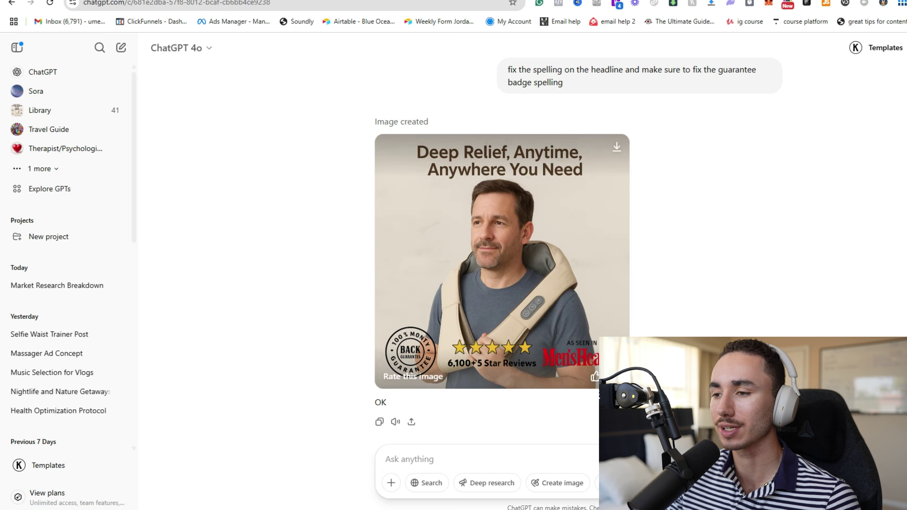
pyautogui.scroll(1, 500, 250)
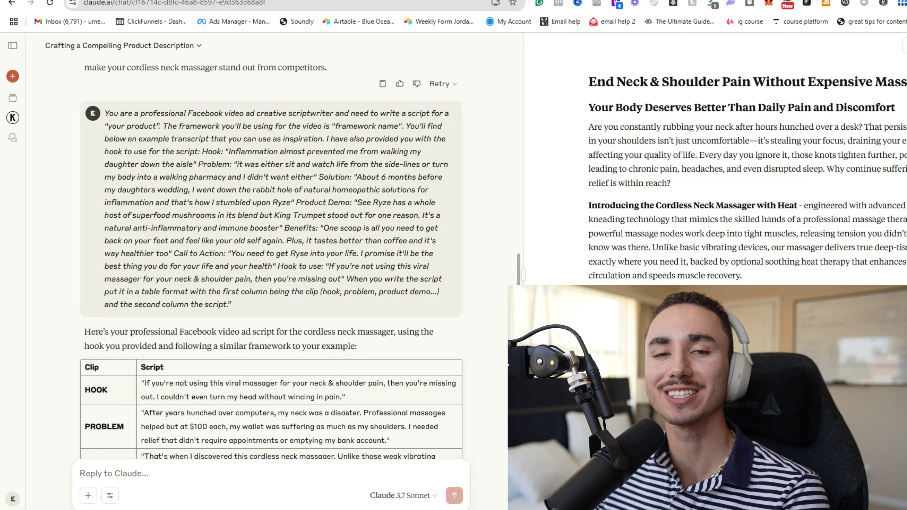
# In Claude, examine the Facebook video ad scriptwriter prompt and its script table, from hook and problem through to call to action.
pyautogui.moveTo(109, 113); pyautogui.dragTo(330, 113)
pyautogui.click(330, 115)
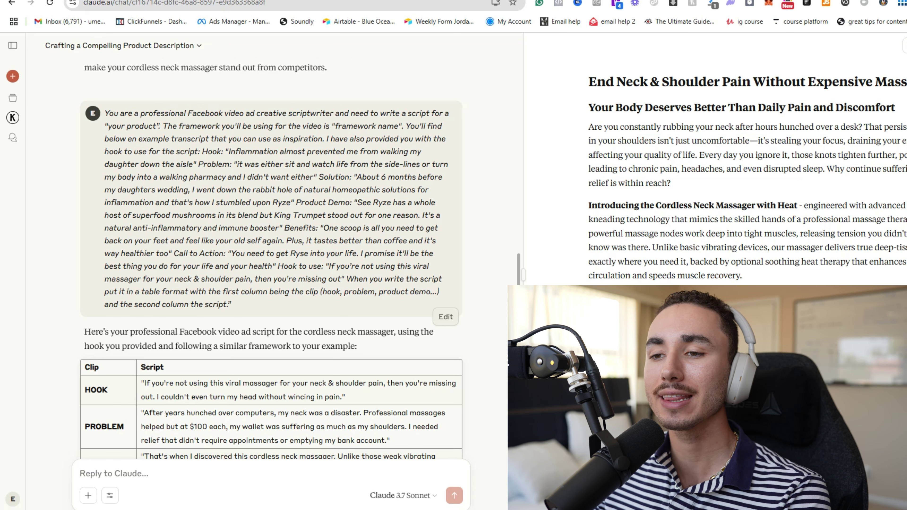
pyautogui.scroll(-1, 272, 250)
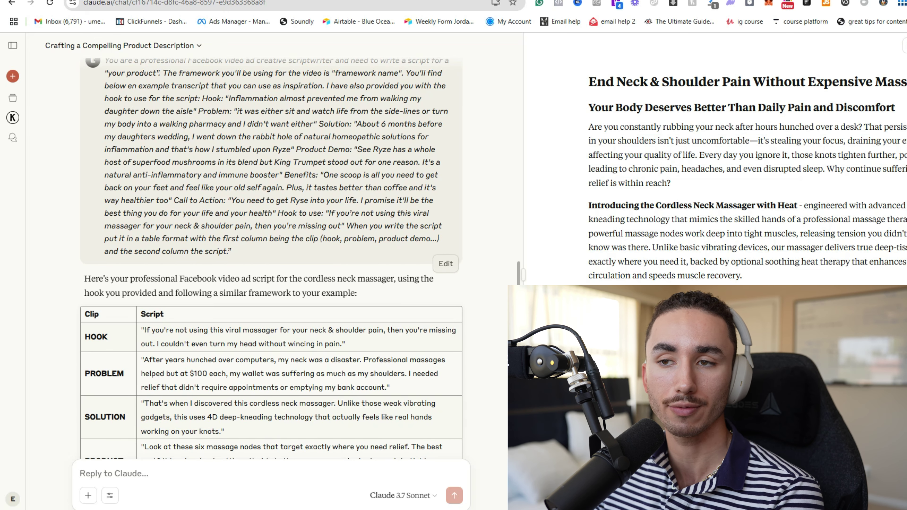
pyautogui.moveTo(163, 73); pyautogui.dragTo(233, 252)
pyautogui.click(236, 252)
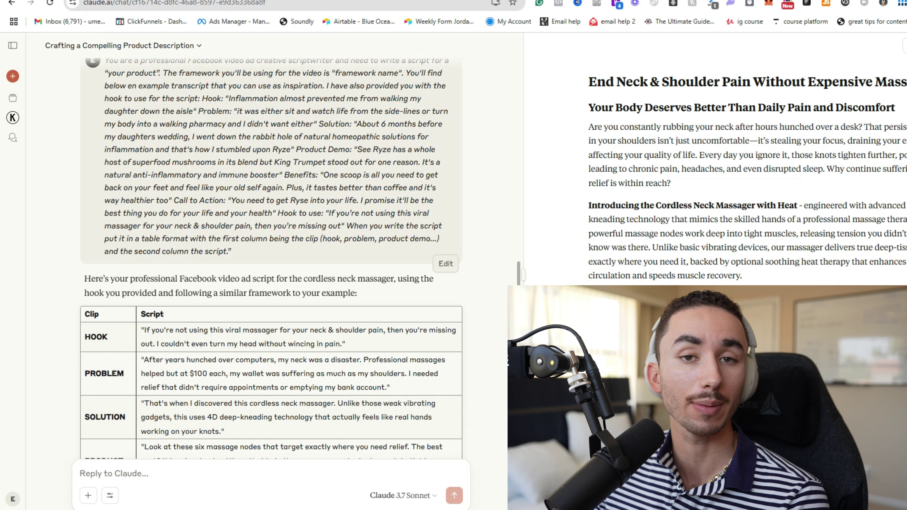
pyautogui.scroll(-5, 272, 250)
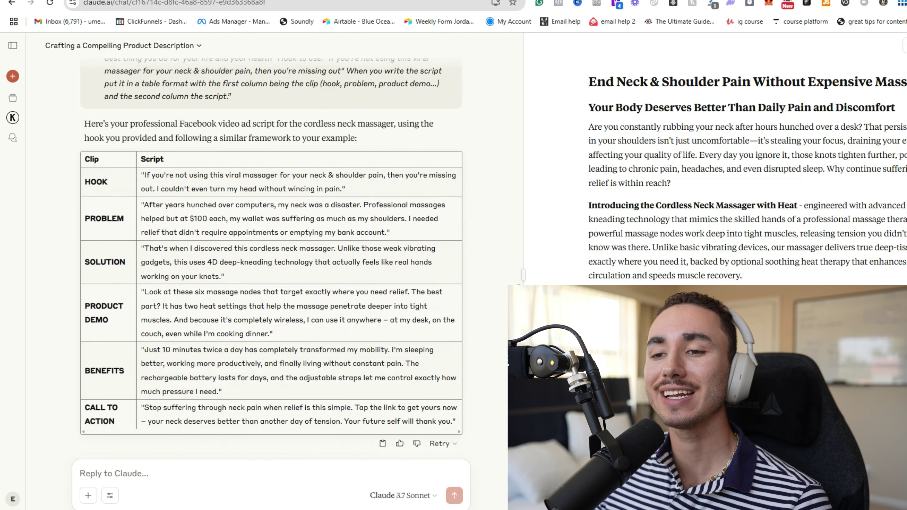
pyautogui.moveTo(144, 171); pyautogui.dragTo(336, 185)
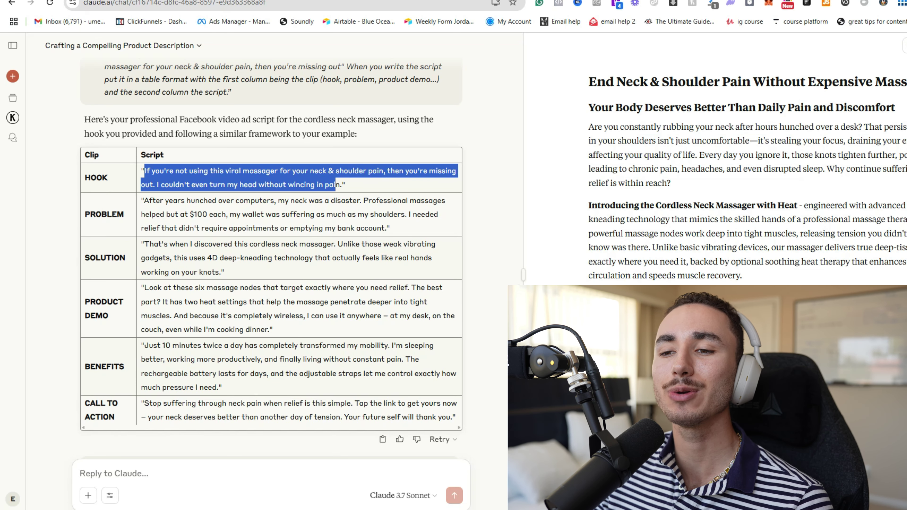
pyautogui.scroll(-2, 336, 185)
pyautogui.moveTo(156, 147); pyautogui.dragTo(299, 234)
pyautogui.click(299, 234)
pyautogui.scroll(-3, 299, 235)
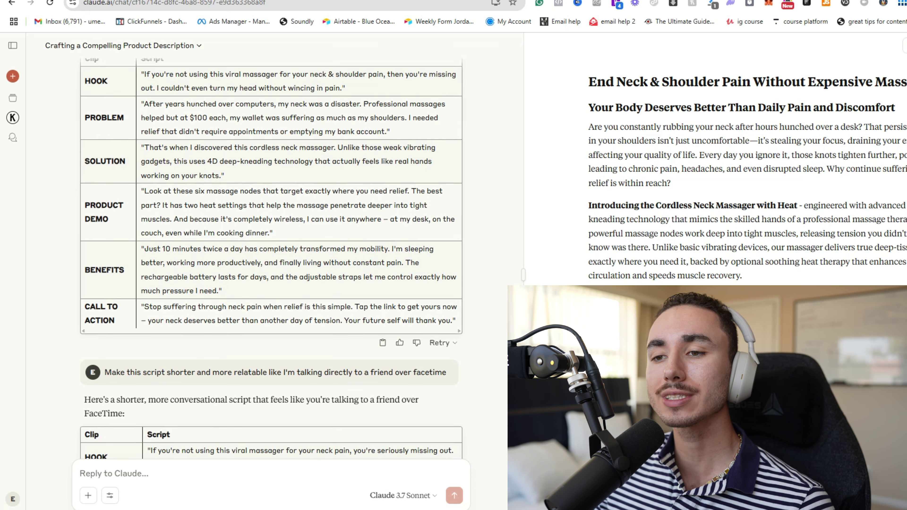
# Examine the follow-up request for a shorter script that sounds like talking to a friend over FaceTime, and the rewritten script table.
pyautogui.scroll(-2, 299, 234)
pyautogui.moveTo(135, 256); pyautogui.dragTo(394, 257)
pyautogui.scroll(-3, 394, 257)
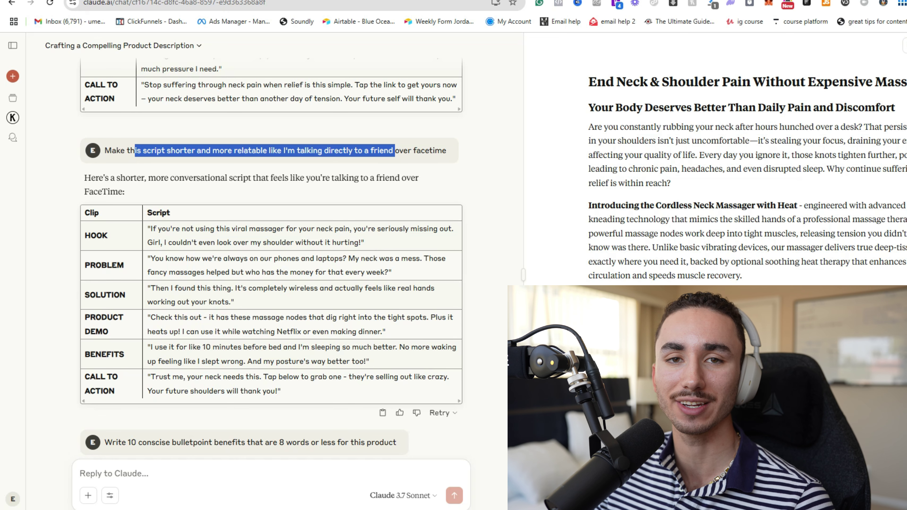
pyautogui.click(394, 257)
pyautogui.moveTo(178, 258); pyautogui.dragTo(392, 273)
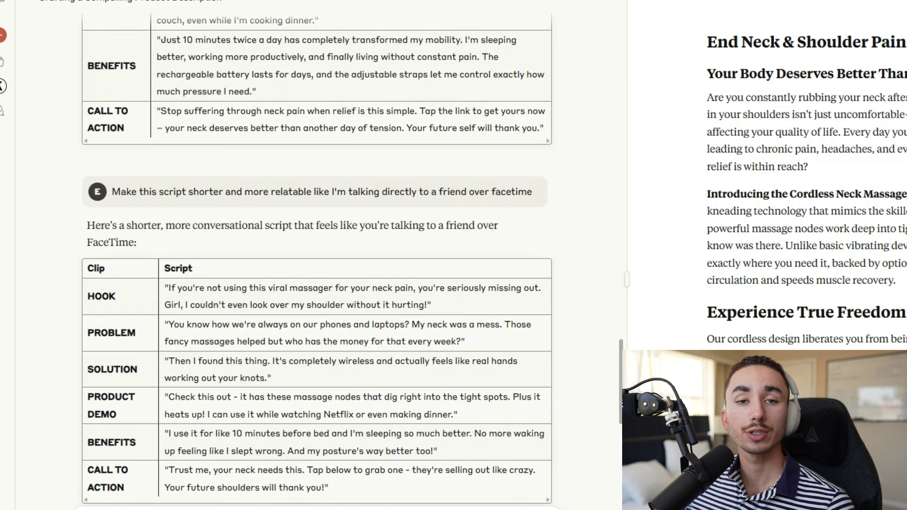
# Examine the TikTok shop influencer caption prompt, one of its attached inspiration screenshots, and the generated list of massager captions.
pyautogui.scroll(1, 315, 195)
pyautogui.scroll(-10, 314, 250)
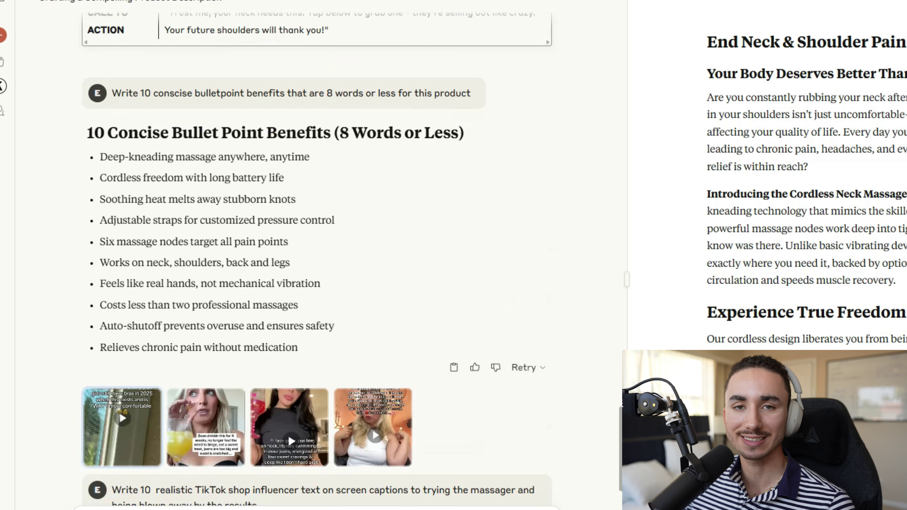
pyautogui.click(289, 298)
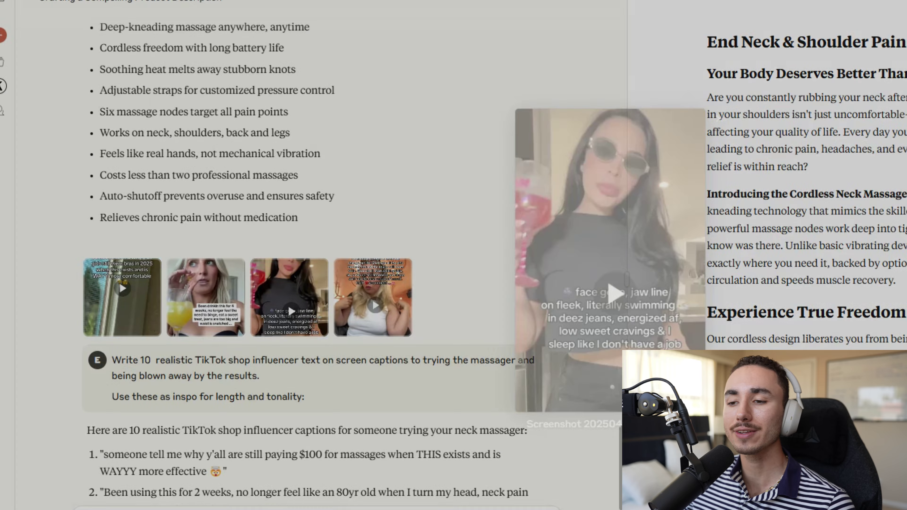
pyautogui.press('Escape')
pyautogui.scroll(-7, 318, 250)
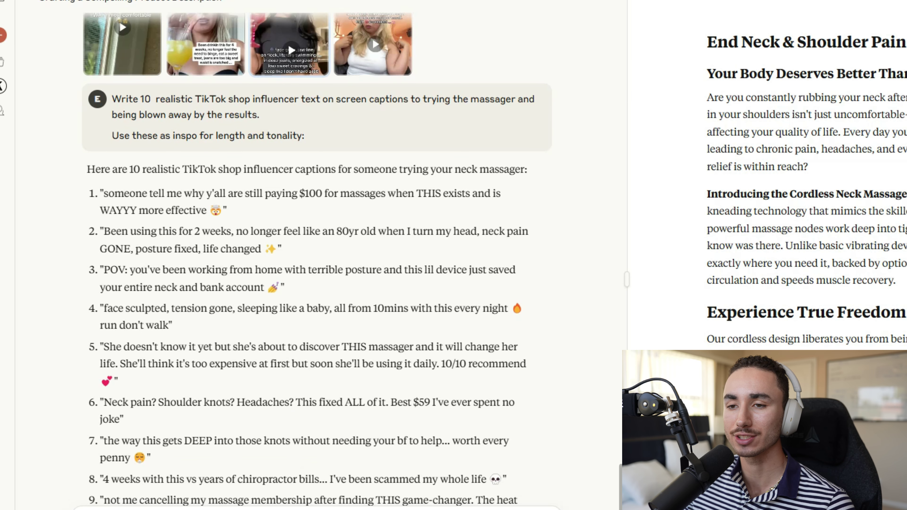
pyautogui.moveTo(140, 99); pyautogui.dragTo(314, 137)
pyautogui.click(314, 138)
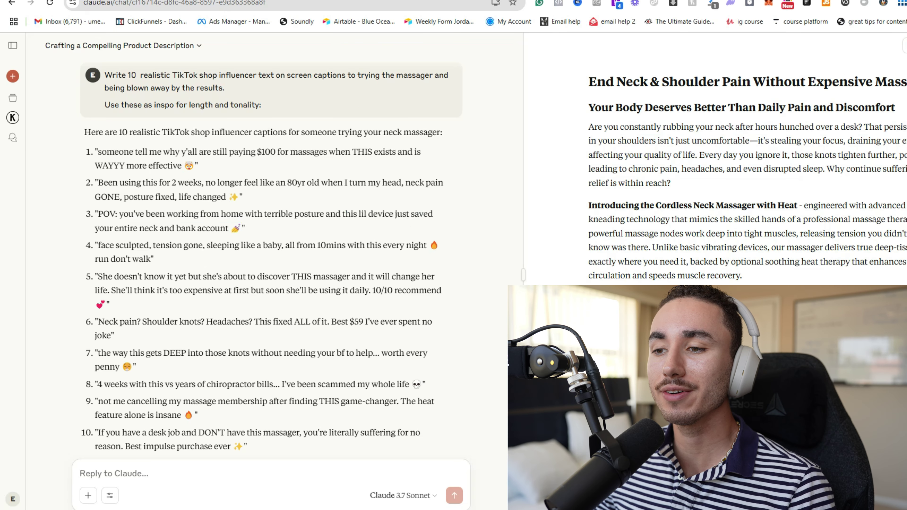
pyautogui.moveTo(404, 270); pyautogui.dragTo(260, 287)
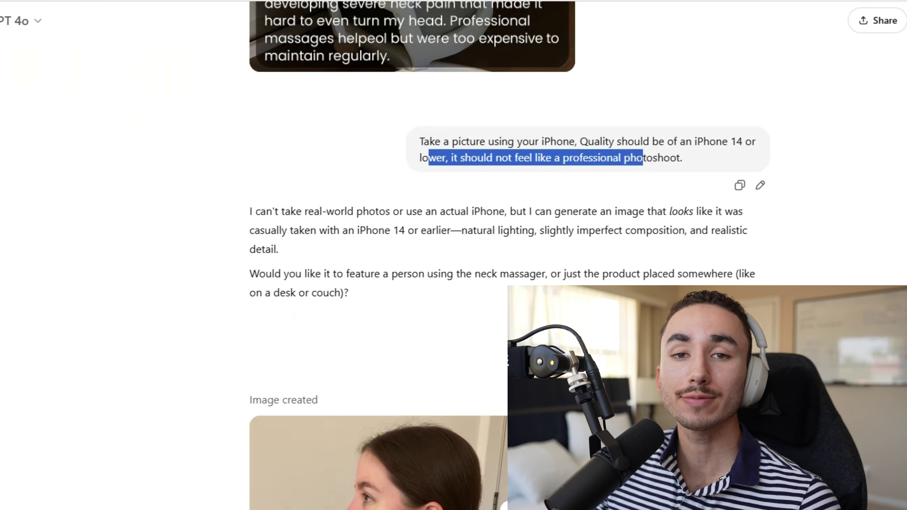
# In ChatGPT, examine the prompt for an iPhone 14-quality, non-professional photo and view the generated image of a woman wearing the massager.
pyautogui.click(644, 157)
pyautogui.moveTo(649, 142); pyautogui.dragTo(676, 158)
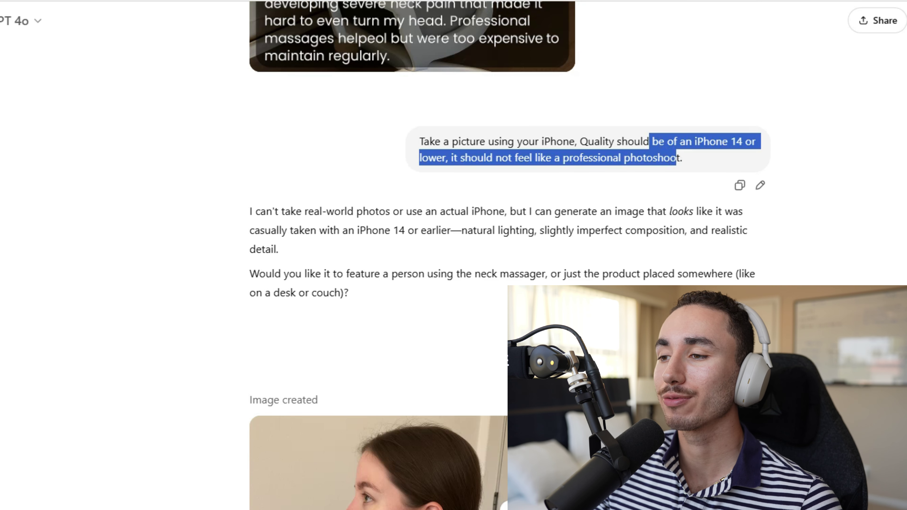
pyautogui.scroll(-2, 677, 158)
pyautogui.click(528, 332)
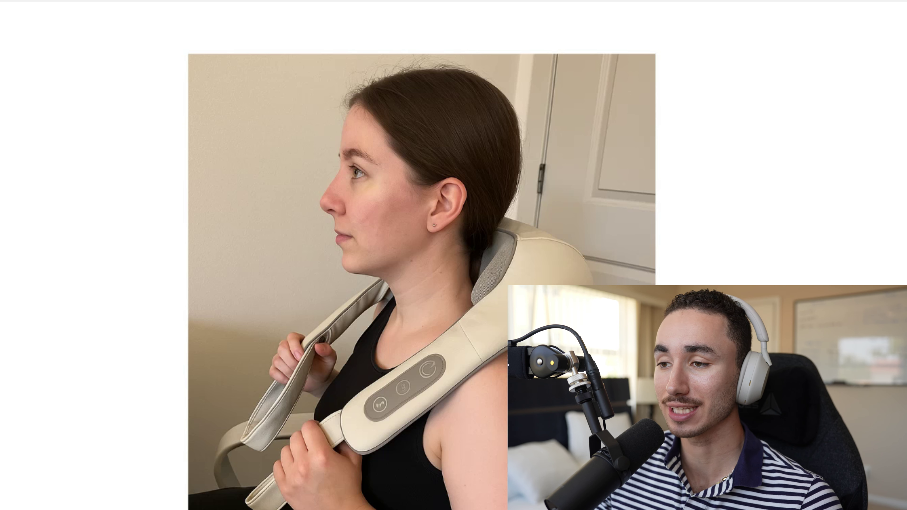
pyautogui.press('Escape')
pyautogui.scroll(-10, 454, 250)
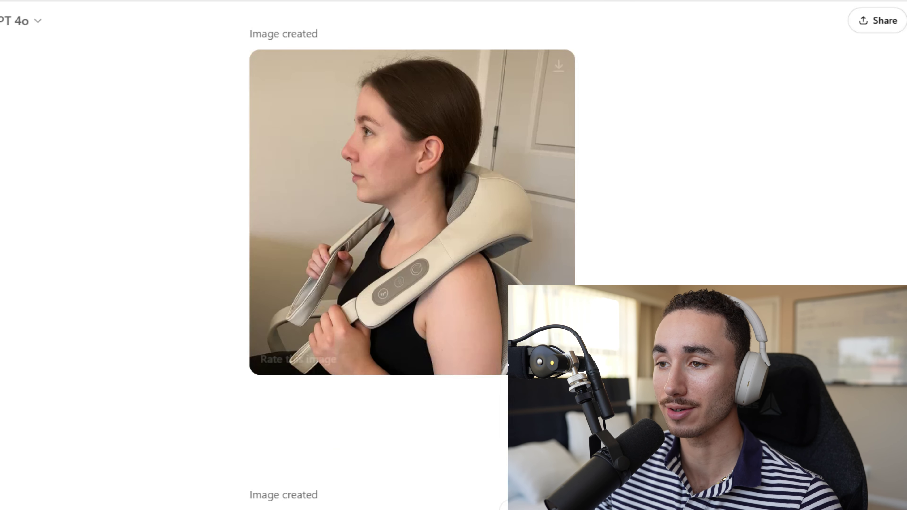
pyautogui.scroll(2, 413, 143)
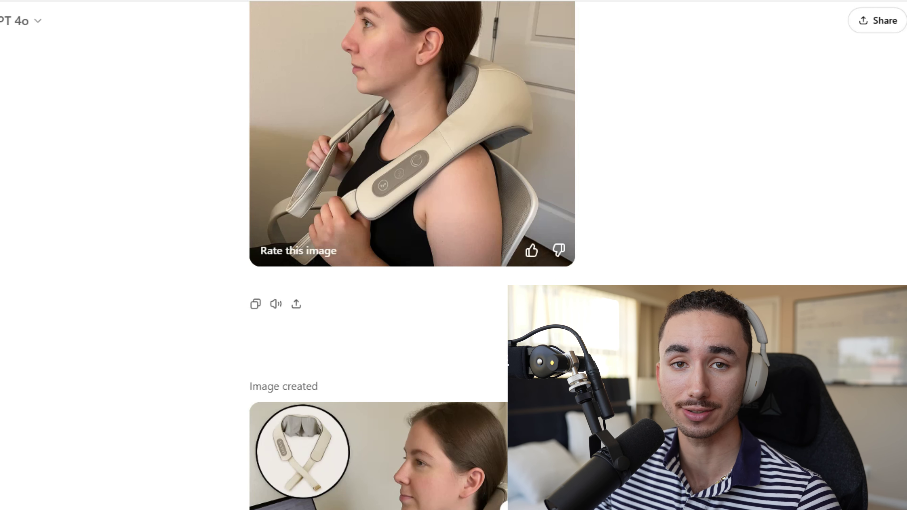